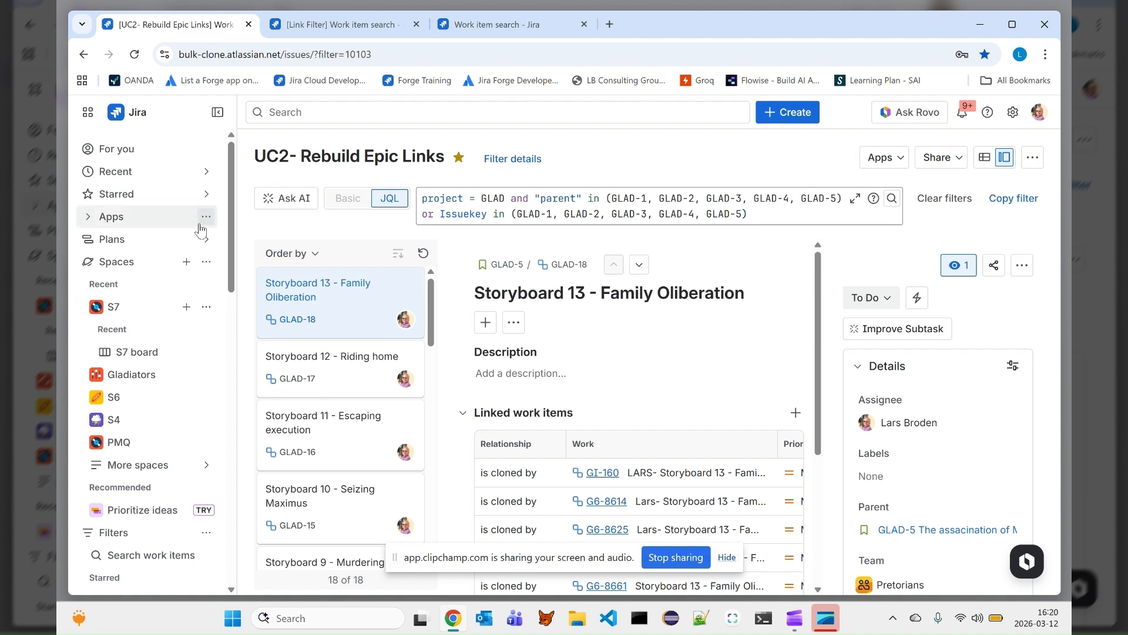
- Open the Bulk Clone app from the sidebar's apps list
left_click(94, 220)
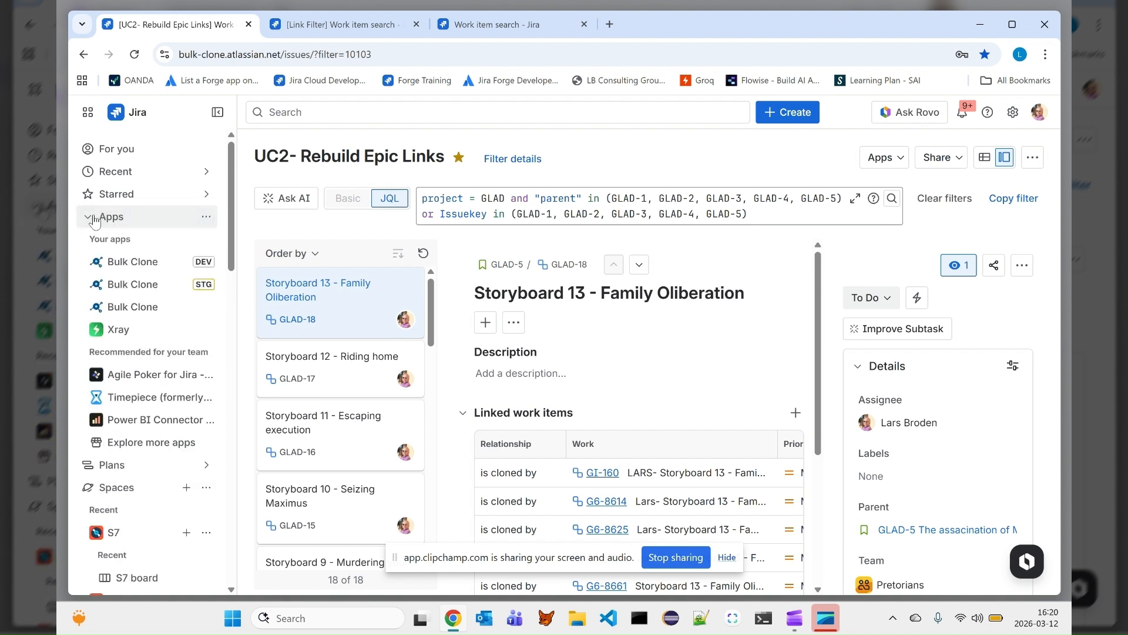
left_click(146, 308)
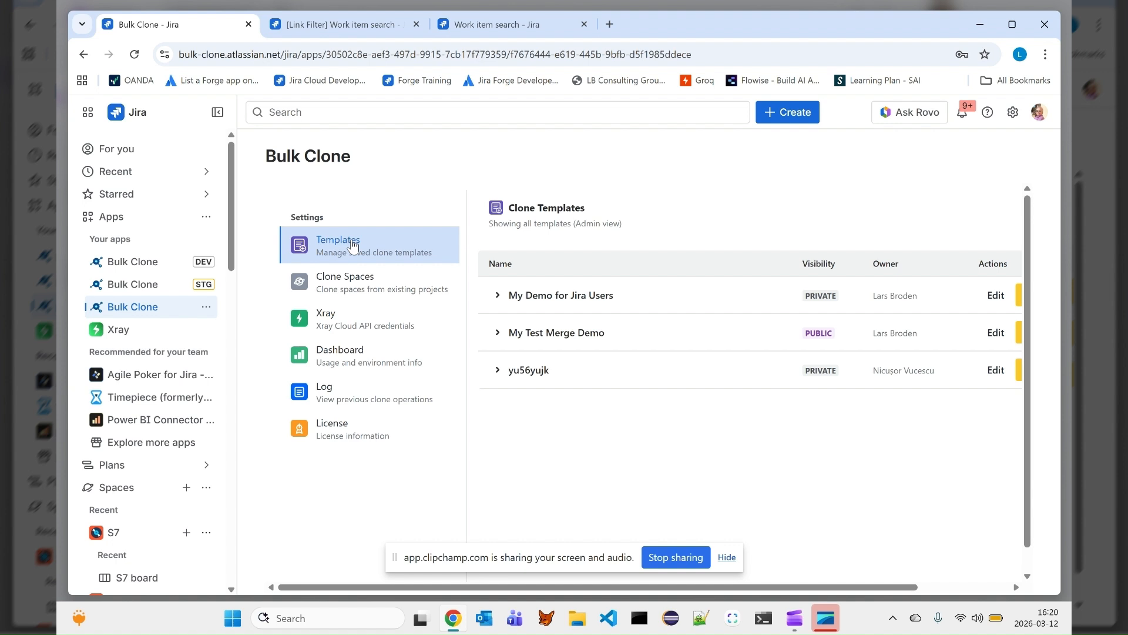
left_click(726, 557)
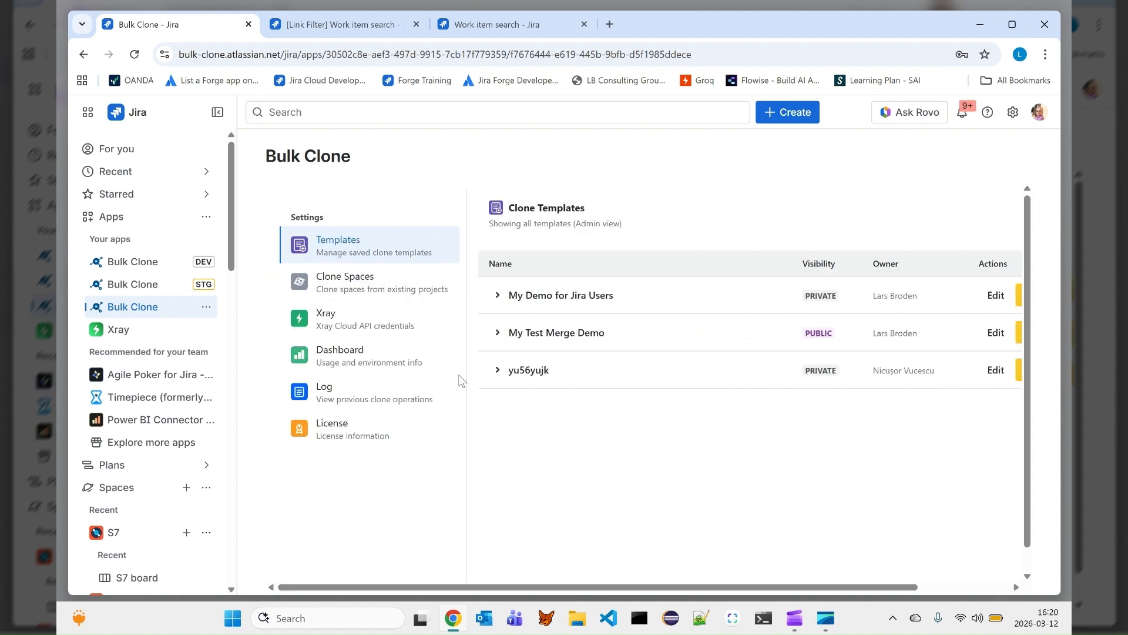
- Open Clone Spaces and choose GLAD (Gladiators) as the source space
left_click(404, 287)
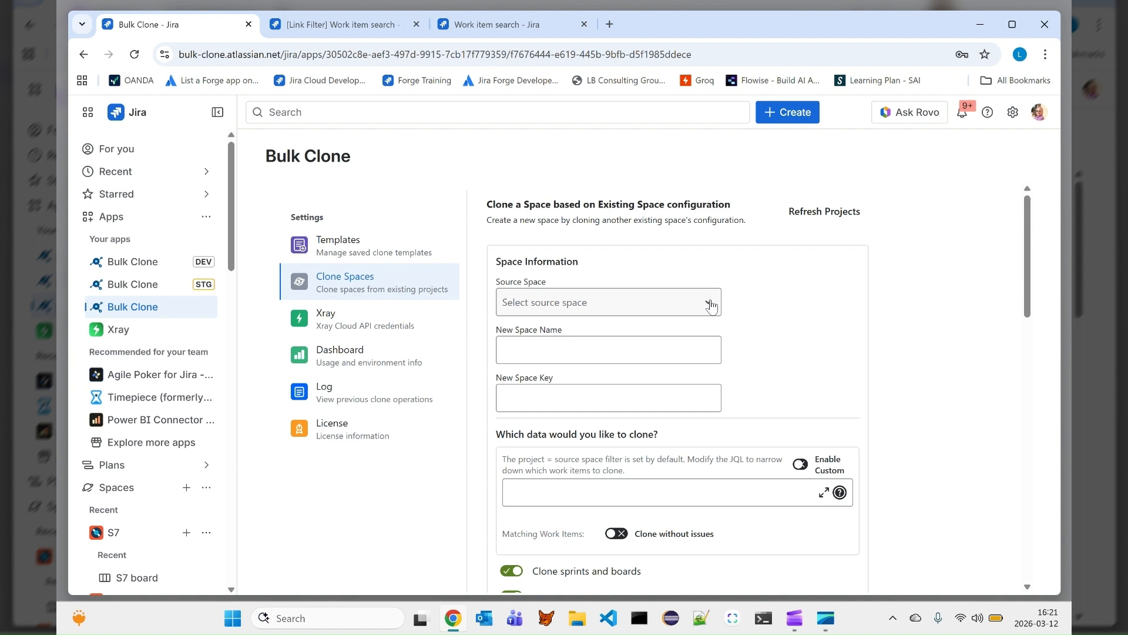
left_click(712, 306)
type("g")
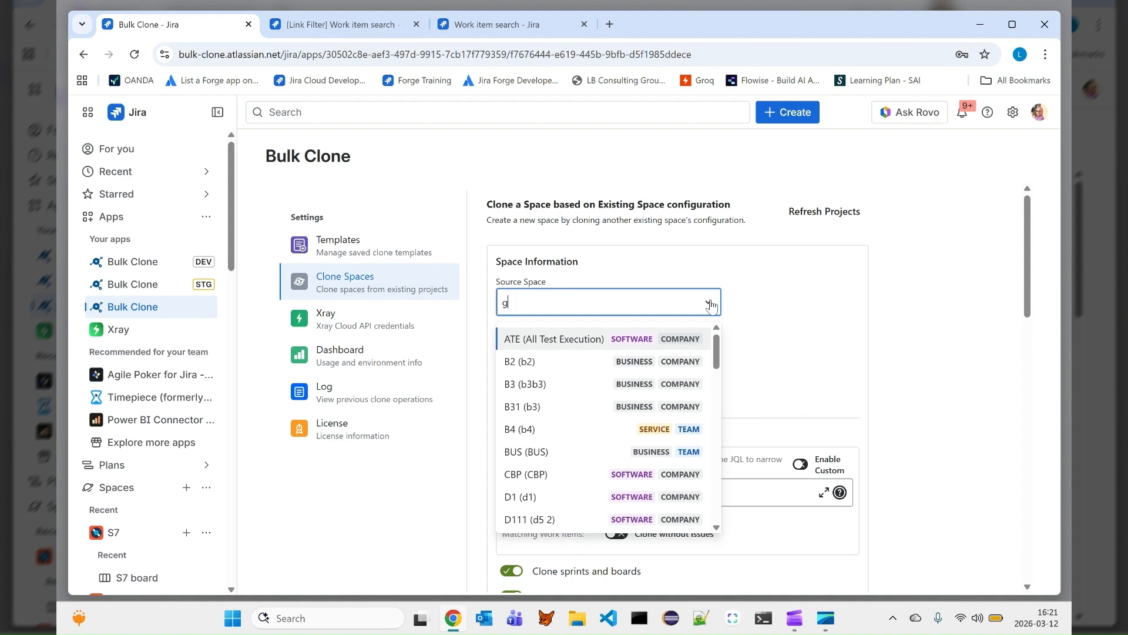
type("lad")
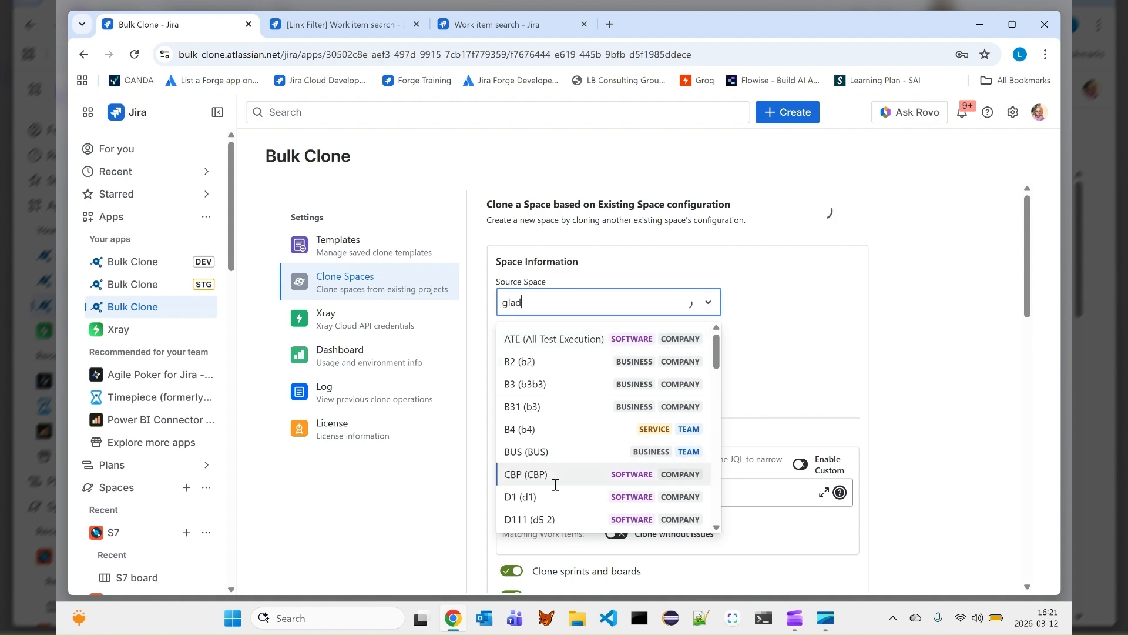
left_click(562, 453)
scroll(665, 388, "down", 5)
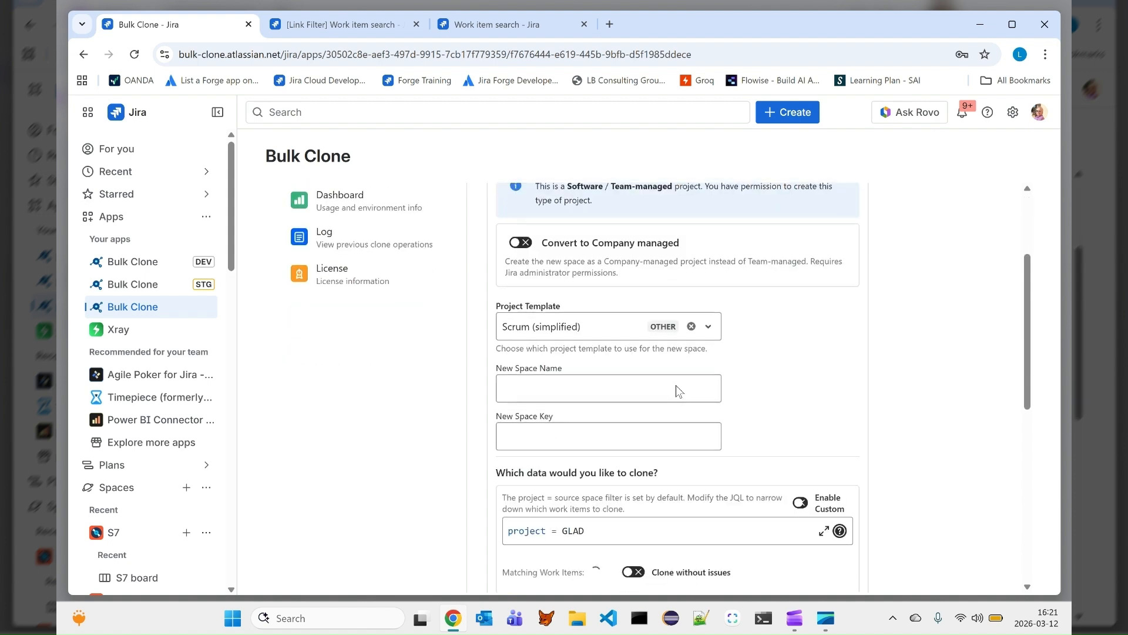
- Open the project template list and browse the available templates without changing it
left_click(591, 258)
scroll(596, 382, "down", 5)
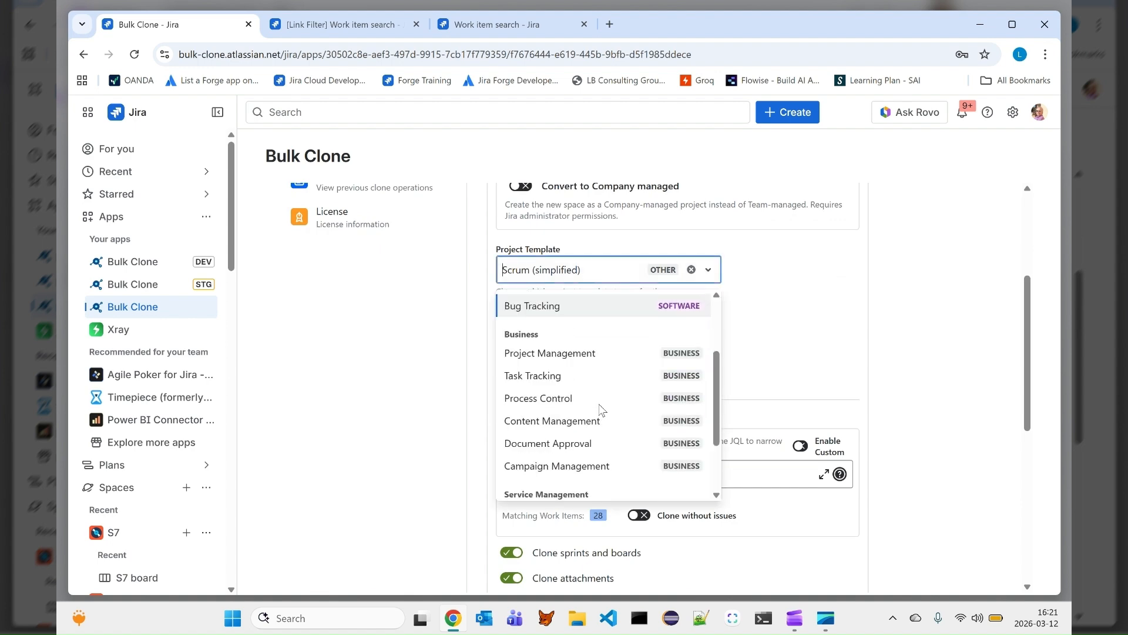
scroll(598, 407, "up", 5)
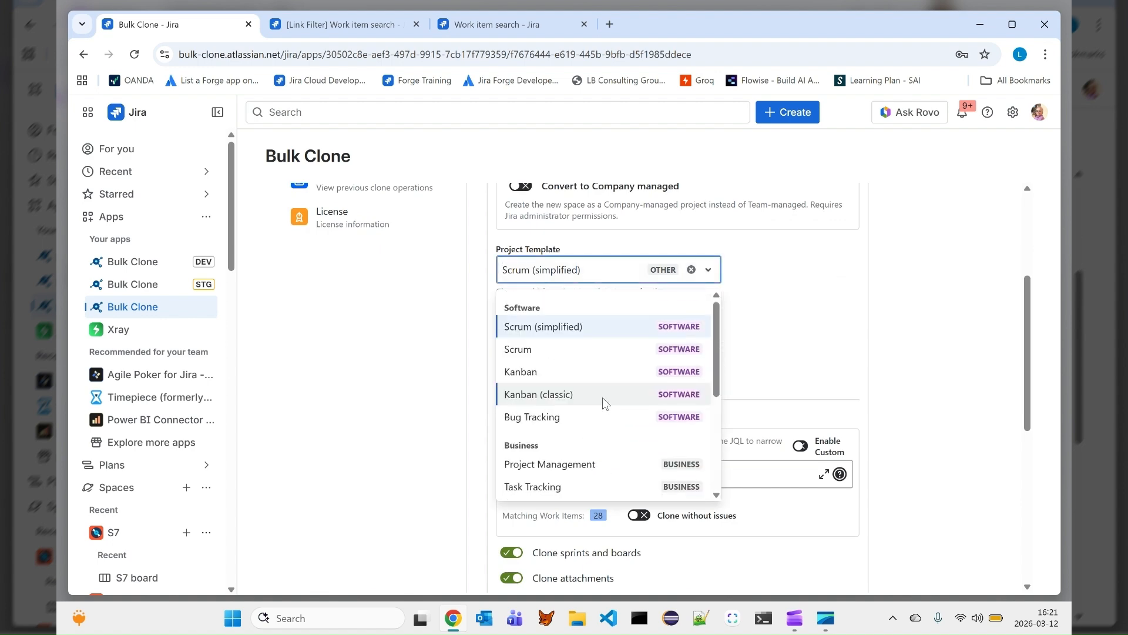
left_click(792, 297)
scroll(792, 299, "up", 3)
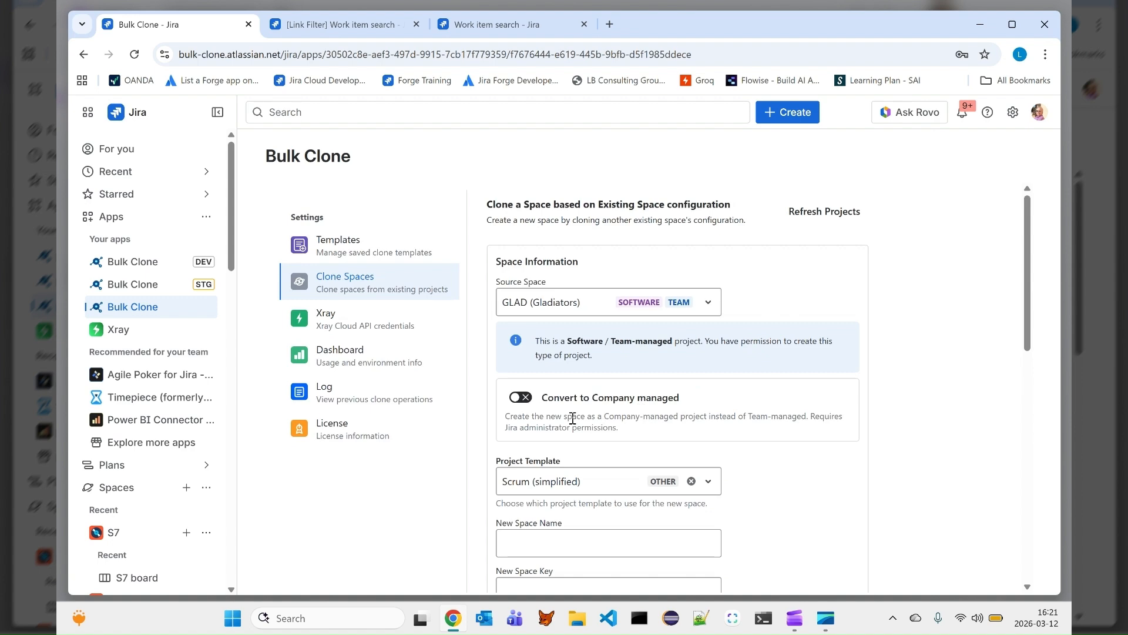
- Turn on Convert to Company managed for the new space
left_click(520, 397)
scroll(837, 413, "down", 1)
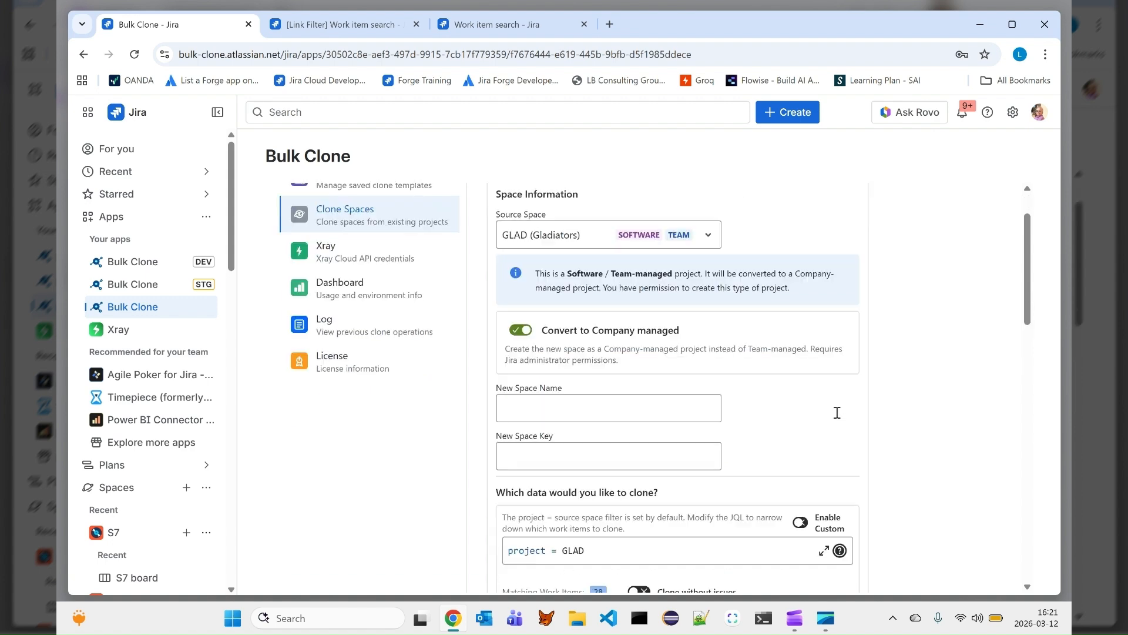
- Review the clone options, Xray settings, scheme assignments and the JQL filter for the clone
scroll(837, 413, "down", 1)
scroll(781, 361, "down", 5)
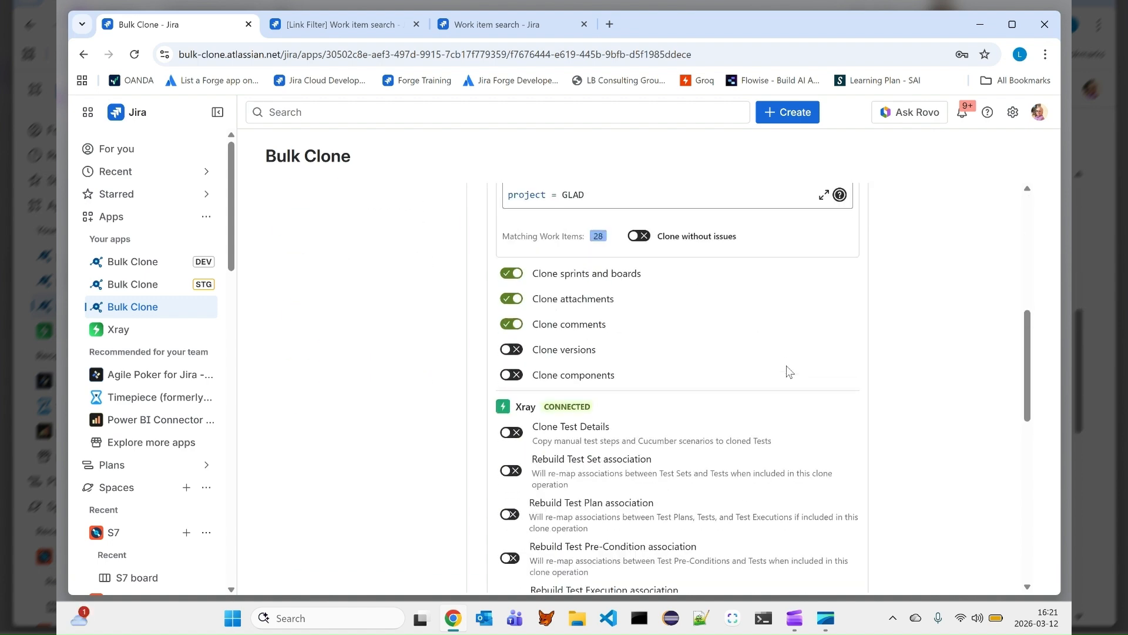
scroll(787, 368, "down", 3)
scroll(769, 372, "up", 1)
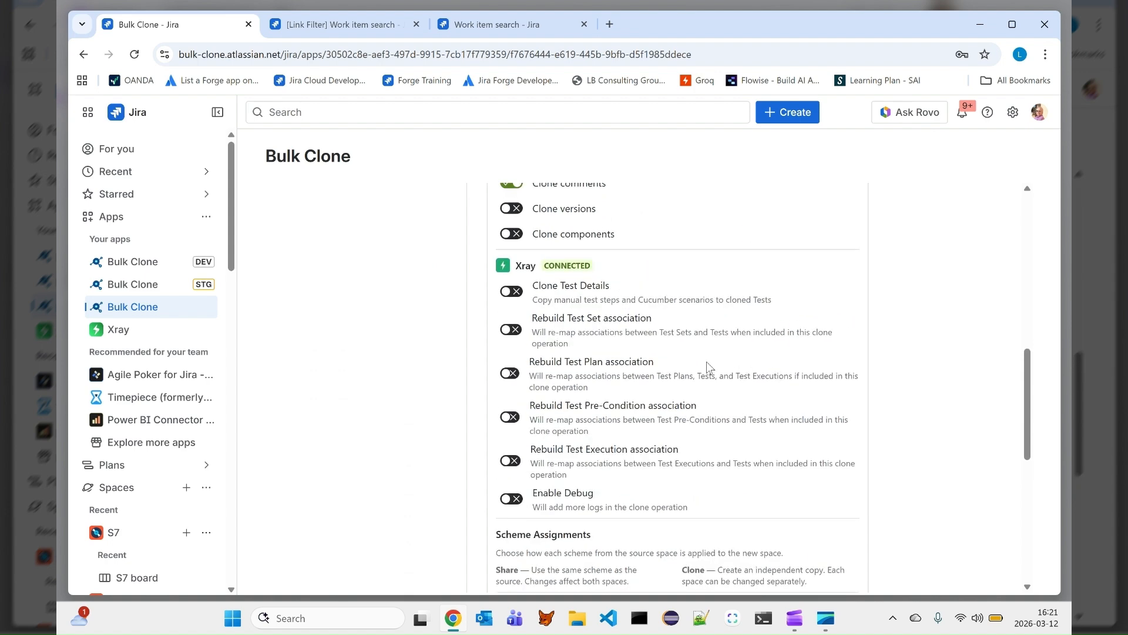
scroll(703, 363, "down", 6)
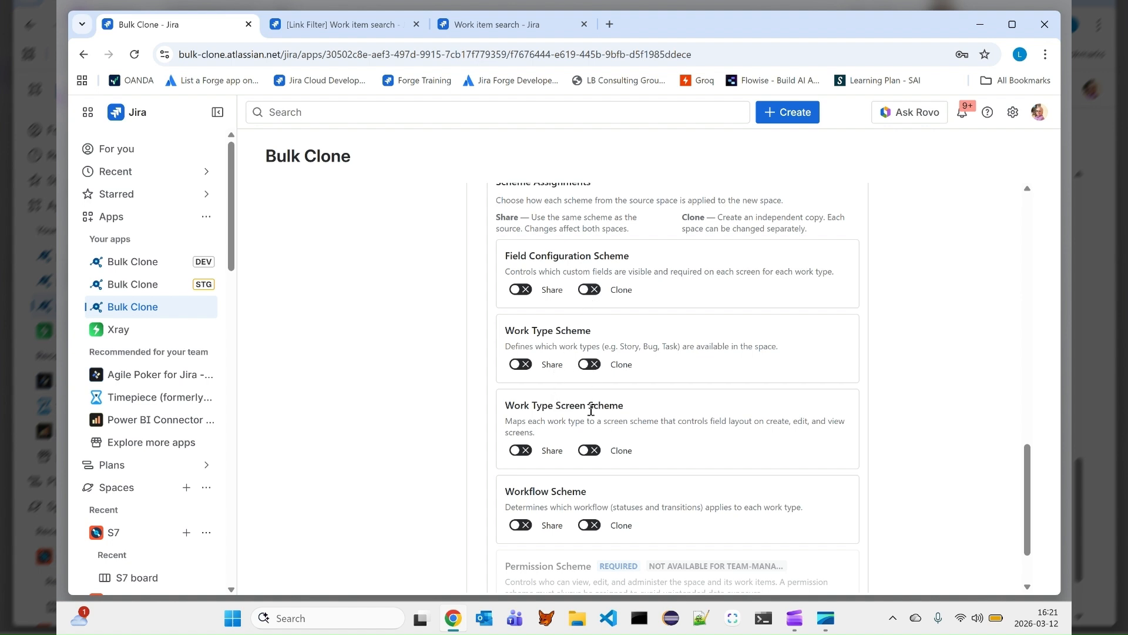
scroll(639, 441, "down", 1)
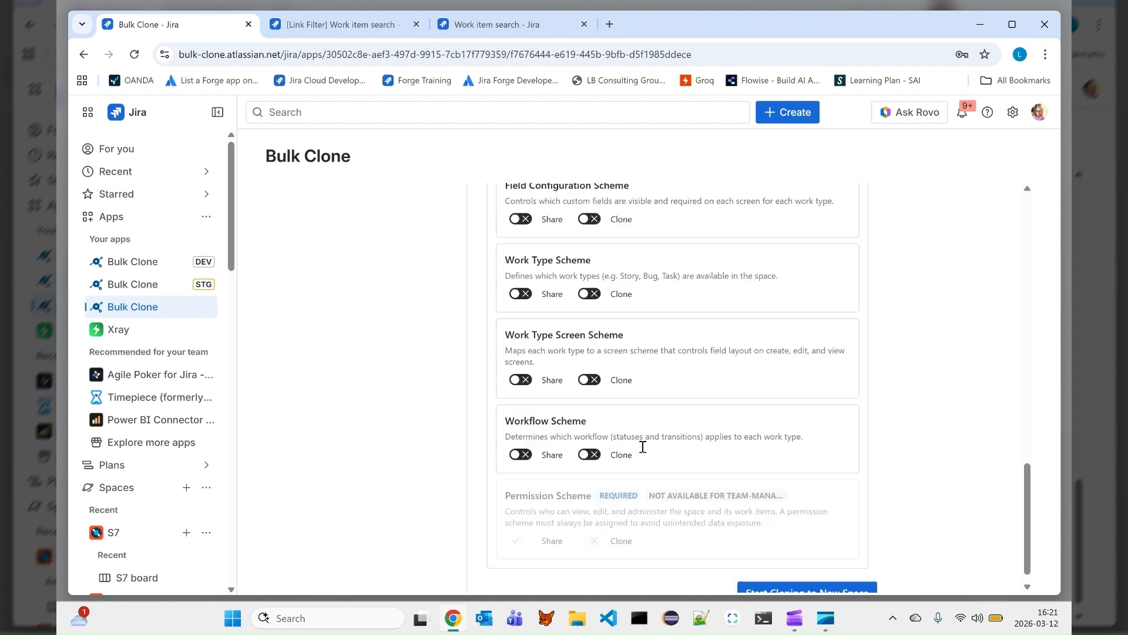
scroll(643, 426, "up", 12)
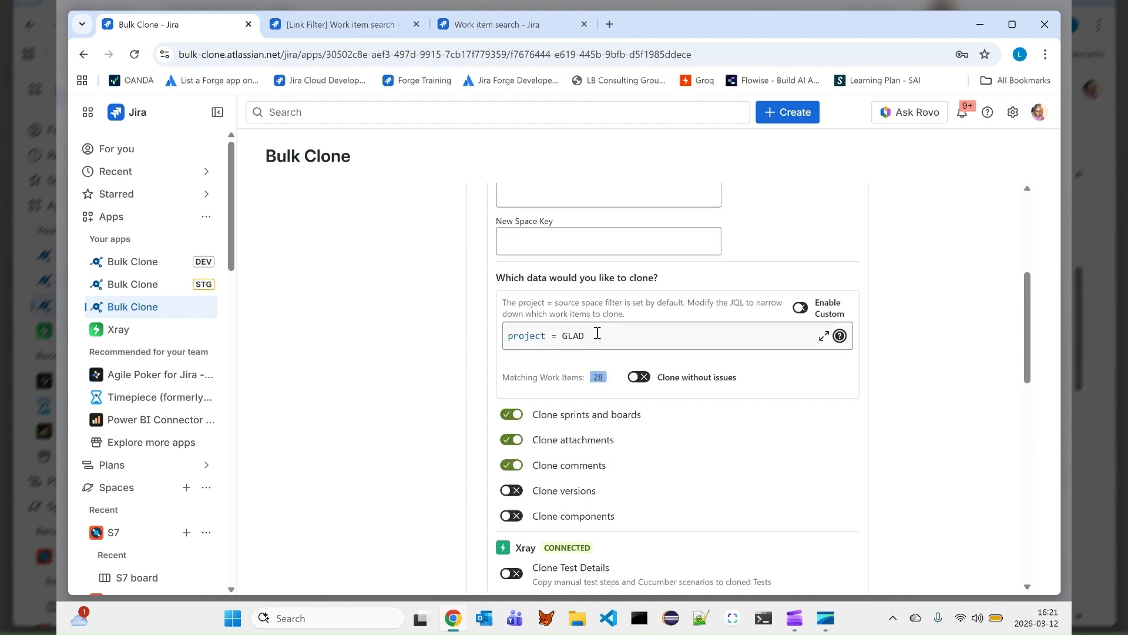
left_click(596, 335)
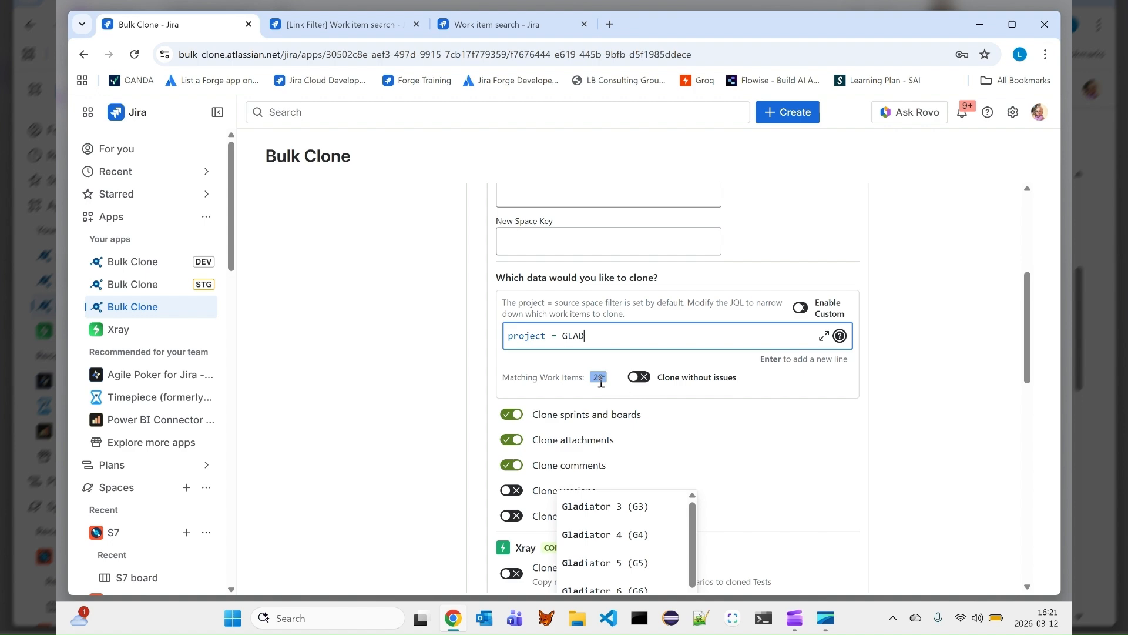
scroll(559, 369, "up", 5)
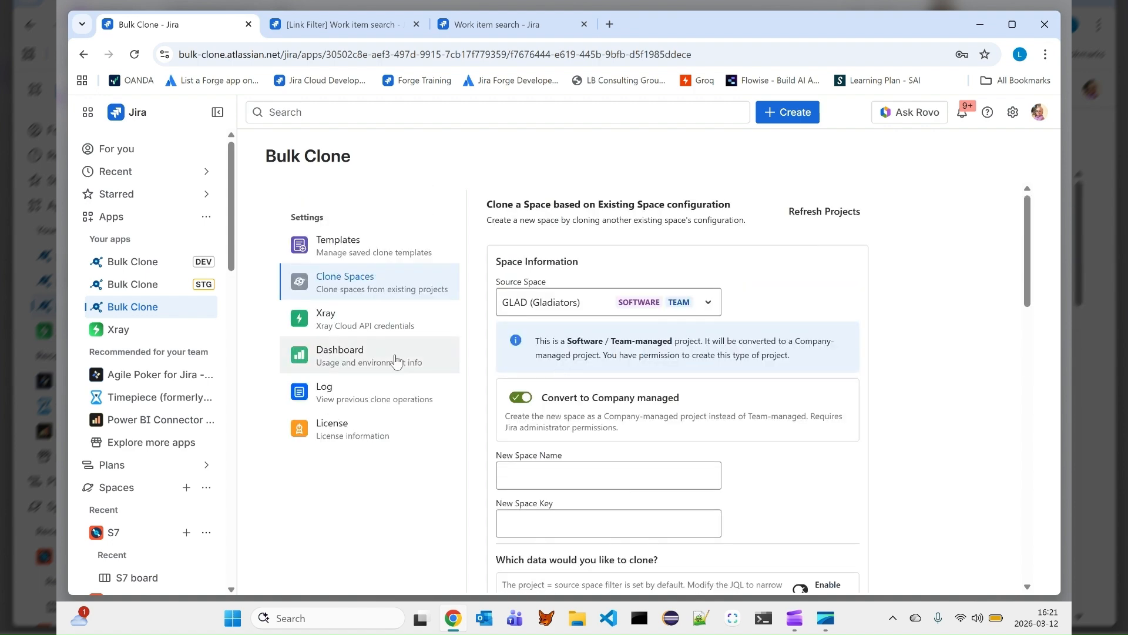
- Open the Xray settings and review the Xray Cloud API configuration and user configurations
left_click(346, 322)
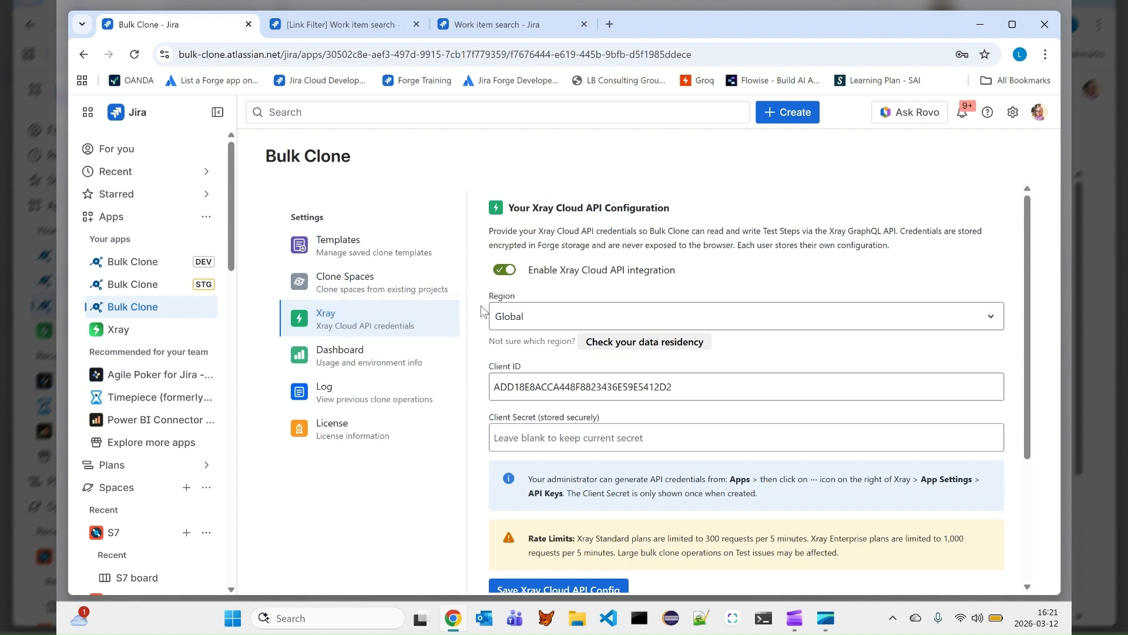
scroll(482, 311, "down", 3)
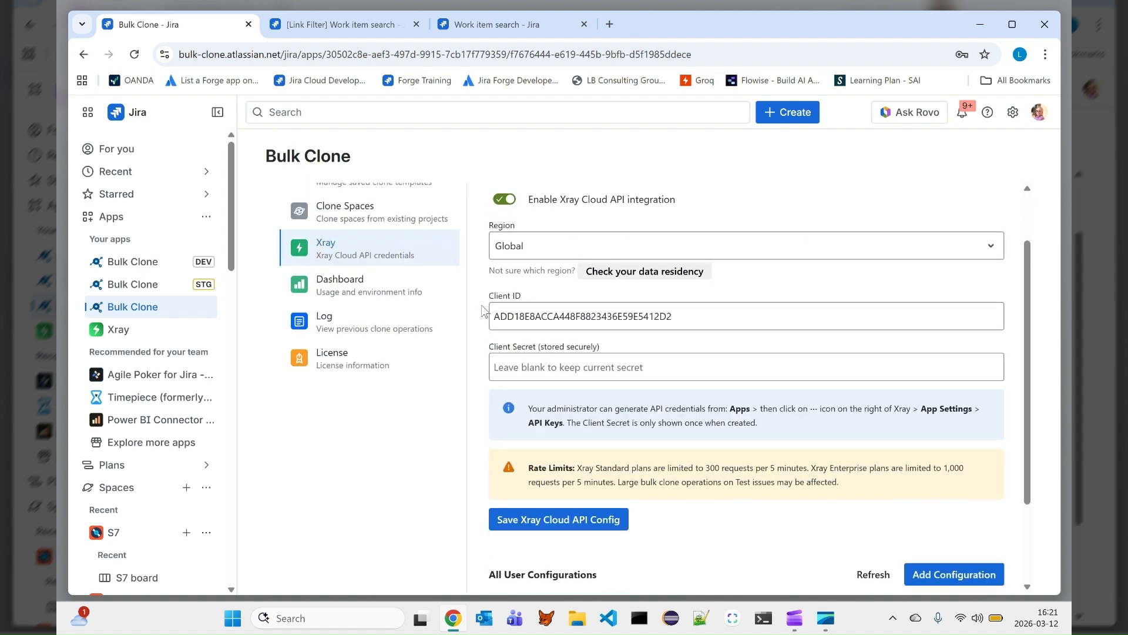
scroll(482, 311, "down", 1)
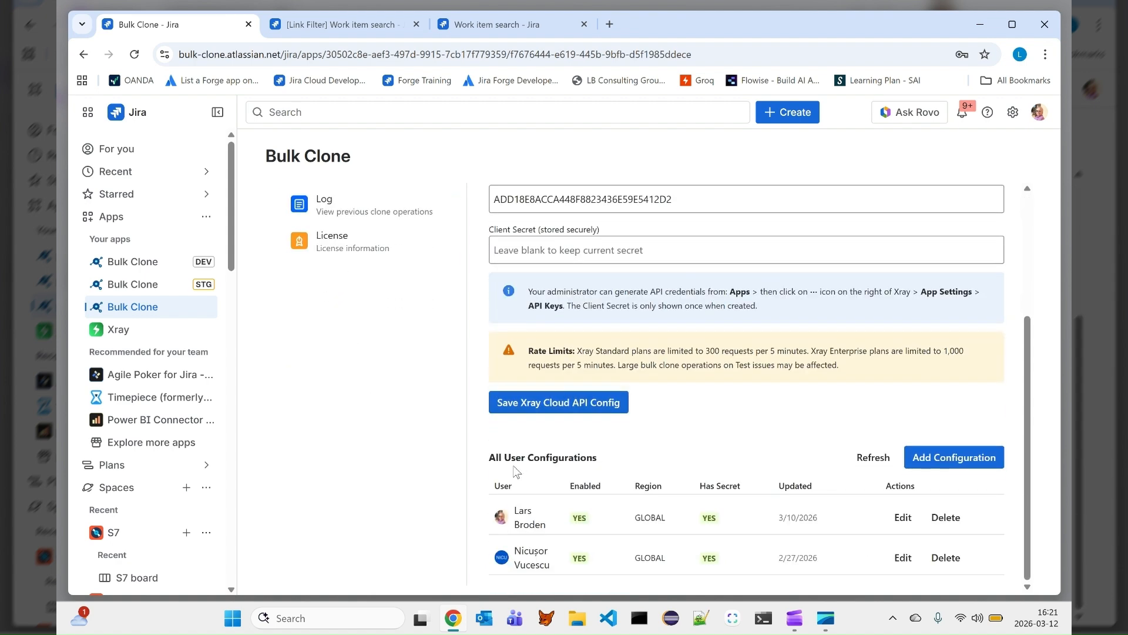
scroll(514, 467, "up", 3)
scroll(503, 426, "up", 1)
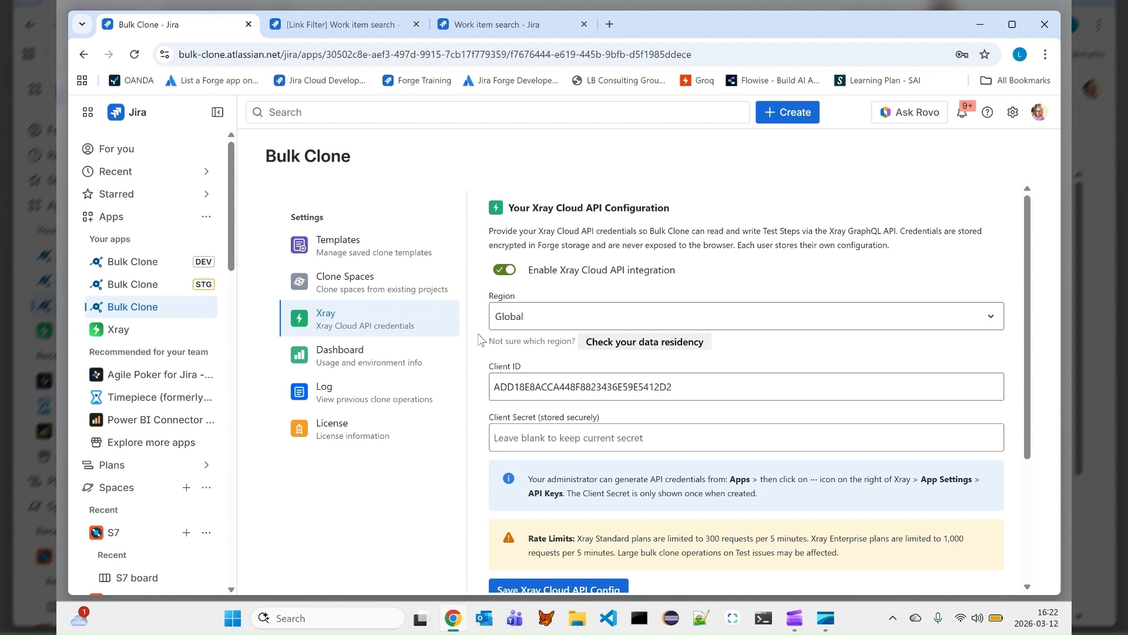
- Open the usage Dashboard and set its start date to 2026-01-28
left_click(360, 356)
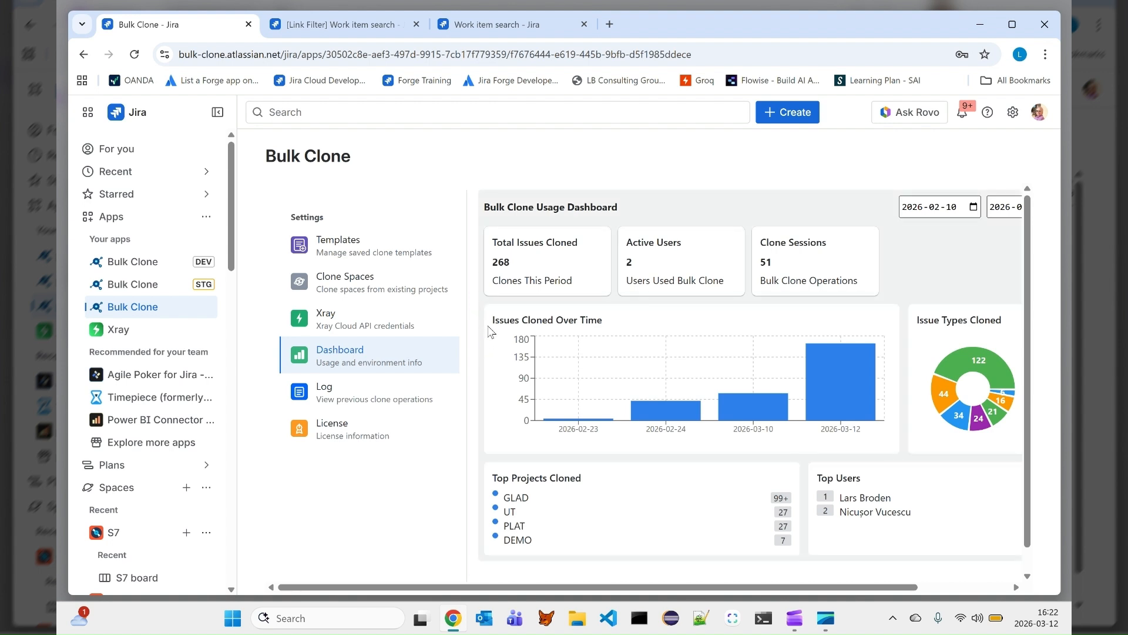
left_click(953, 208)
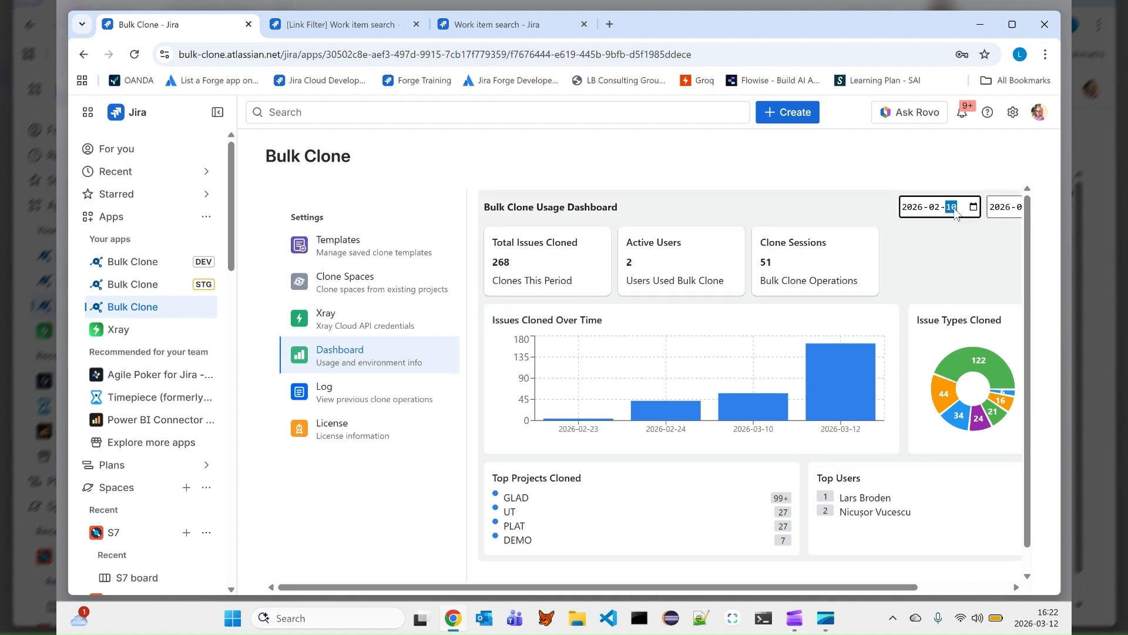
left_click(974, 206)
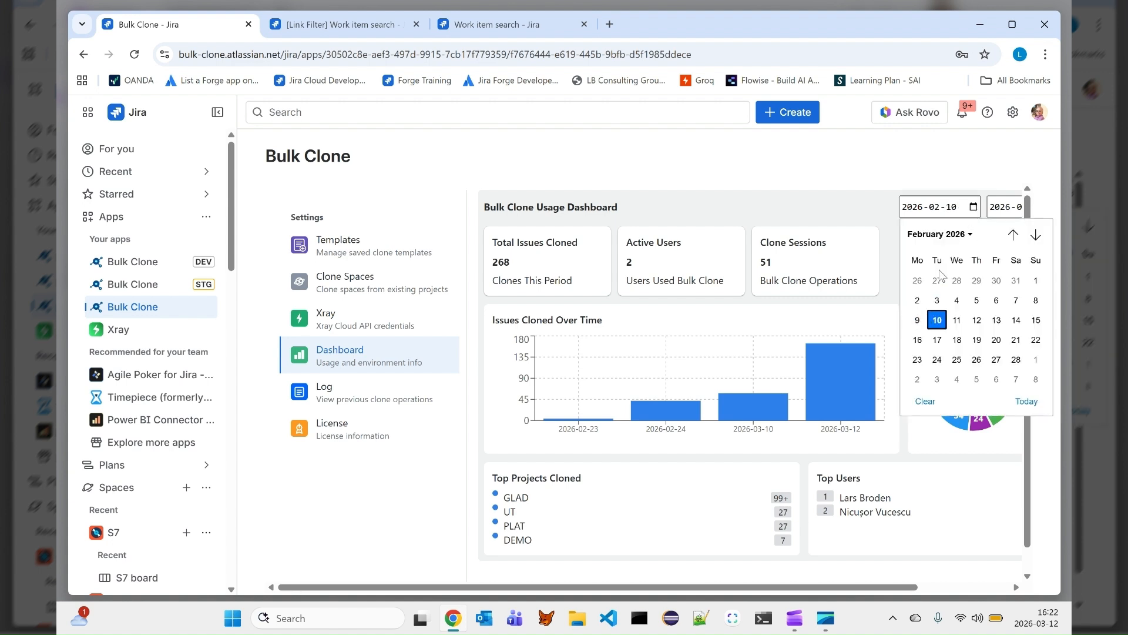
left_click(957, 281)
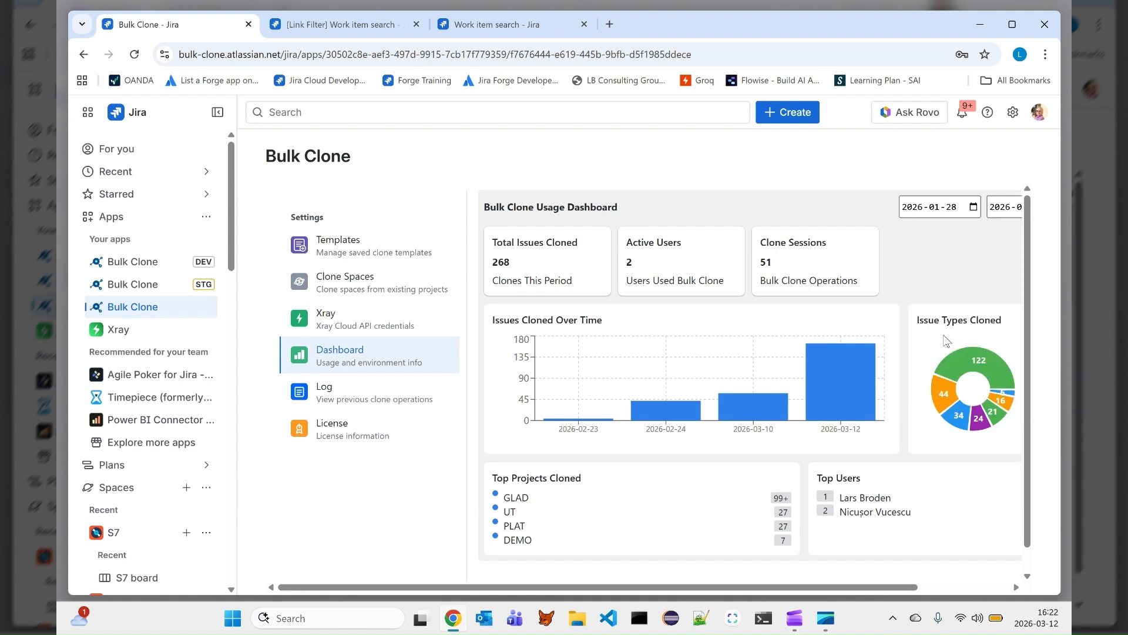
- Examine the dashboard's cloning charts, top projects and top users
left_click_drag(900, 587, 968, 583)
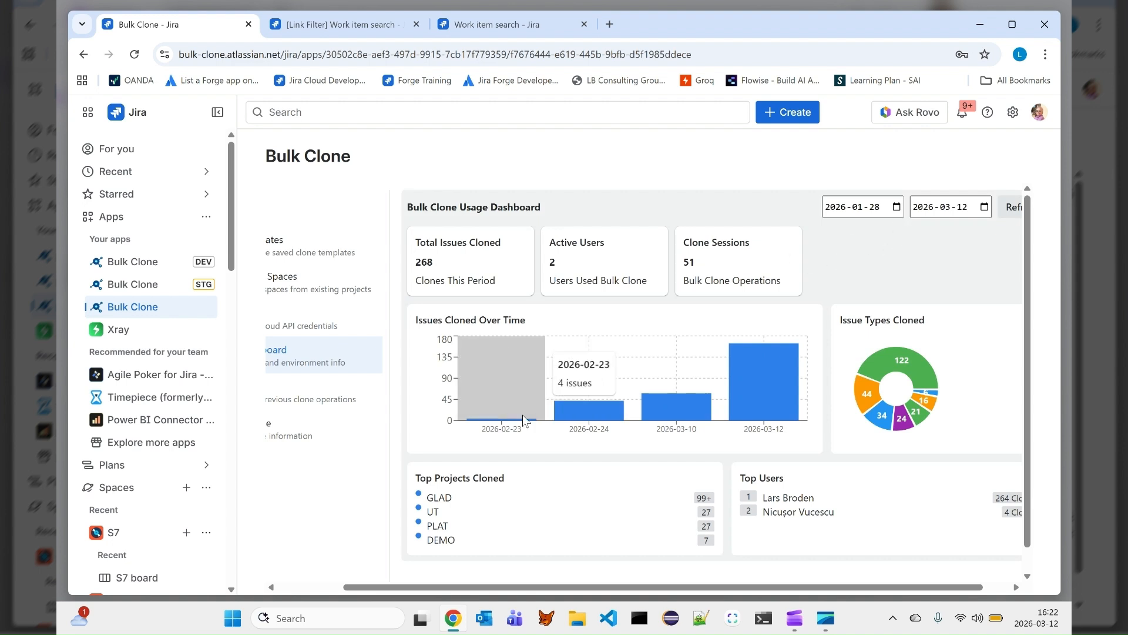
mouse_move(734, 412)
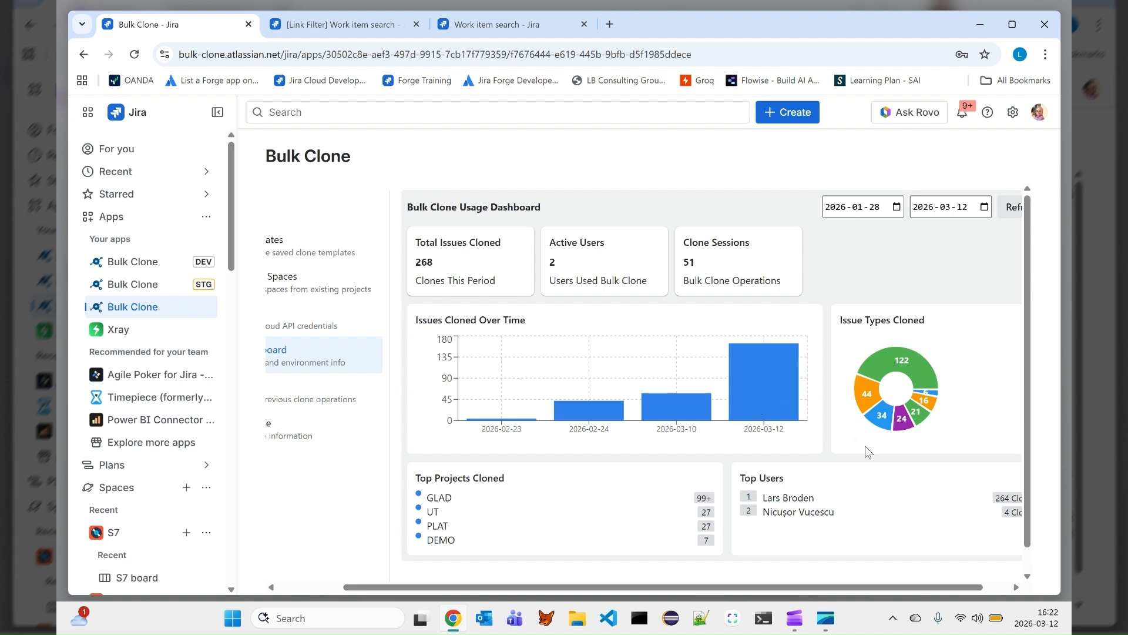
scroll(852, 444, "down", 1)
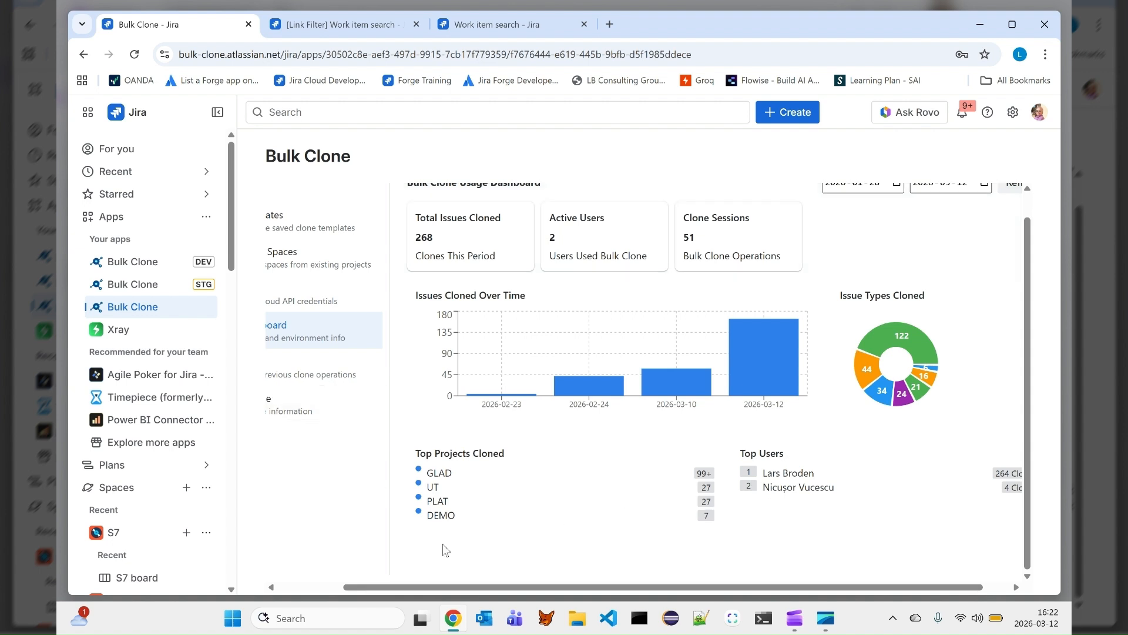
left_click_drag(453, 586, 373, 588)
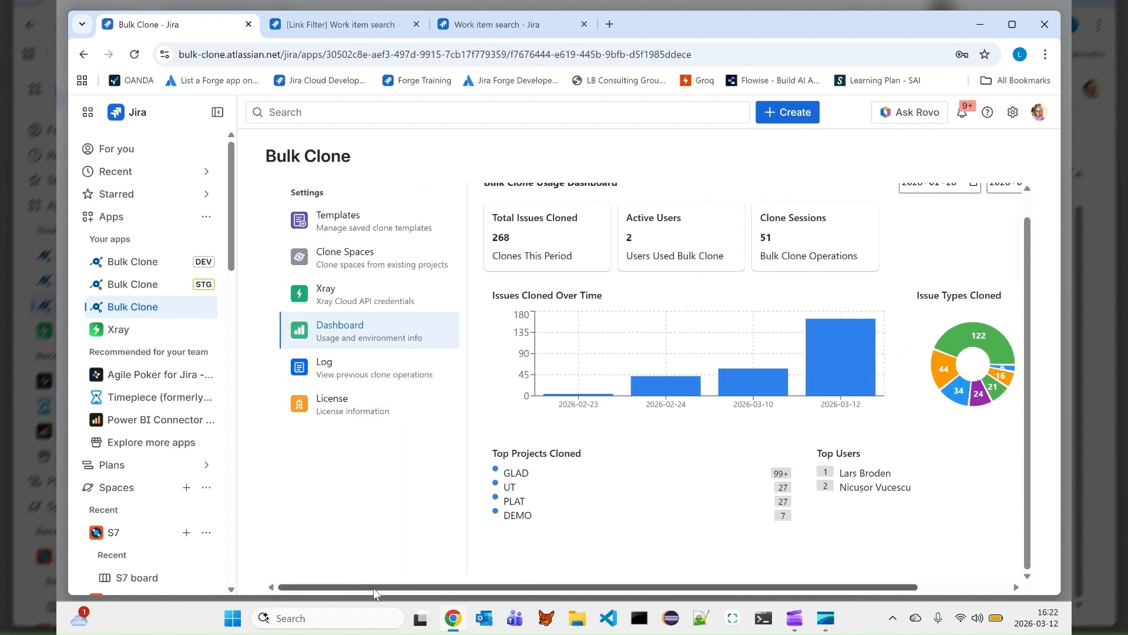
- Open the clone Log and expand the latest job's groups and issue log
left_click(353, 375)
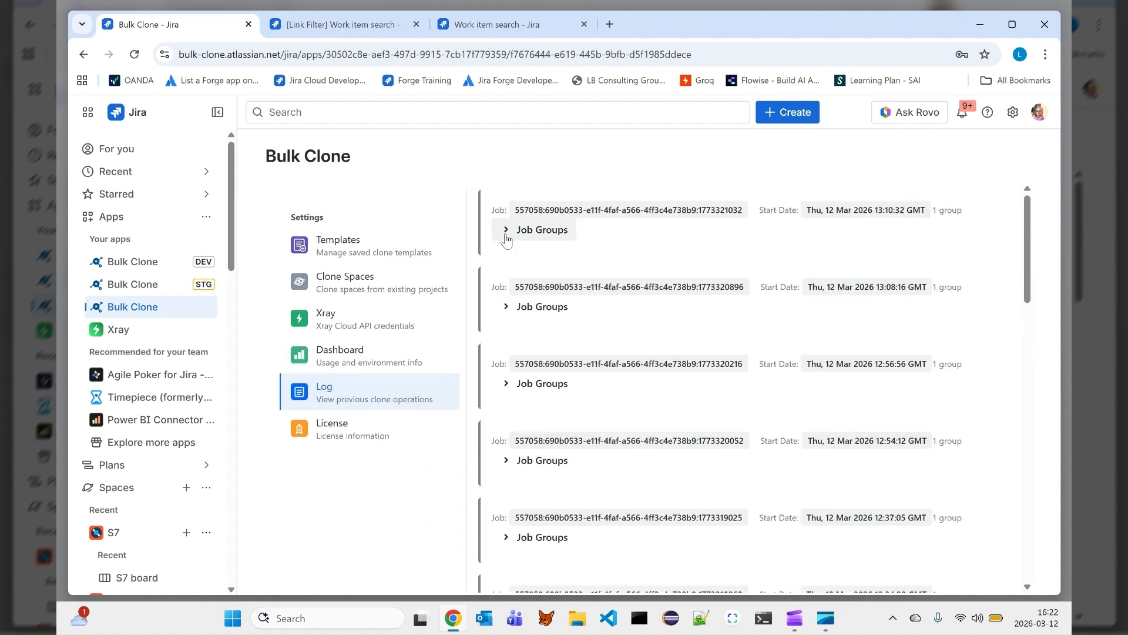
left_click(506, 228)
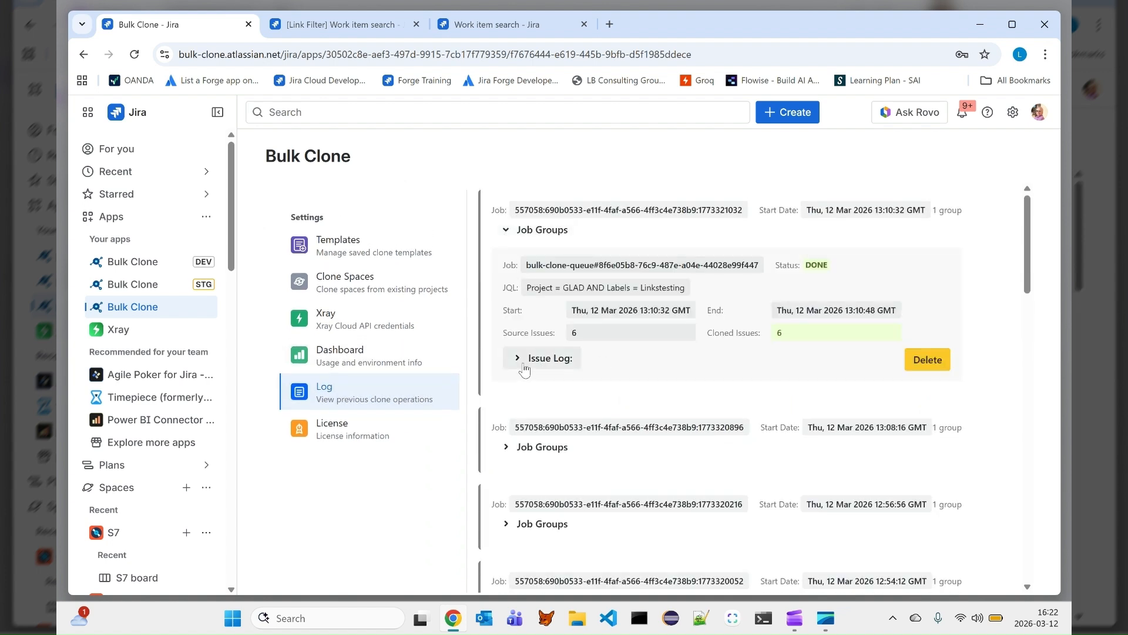
left_click(560, 362)
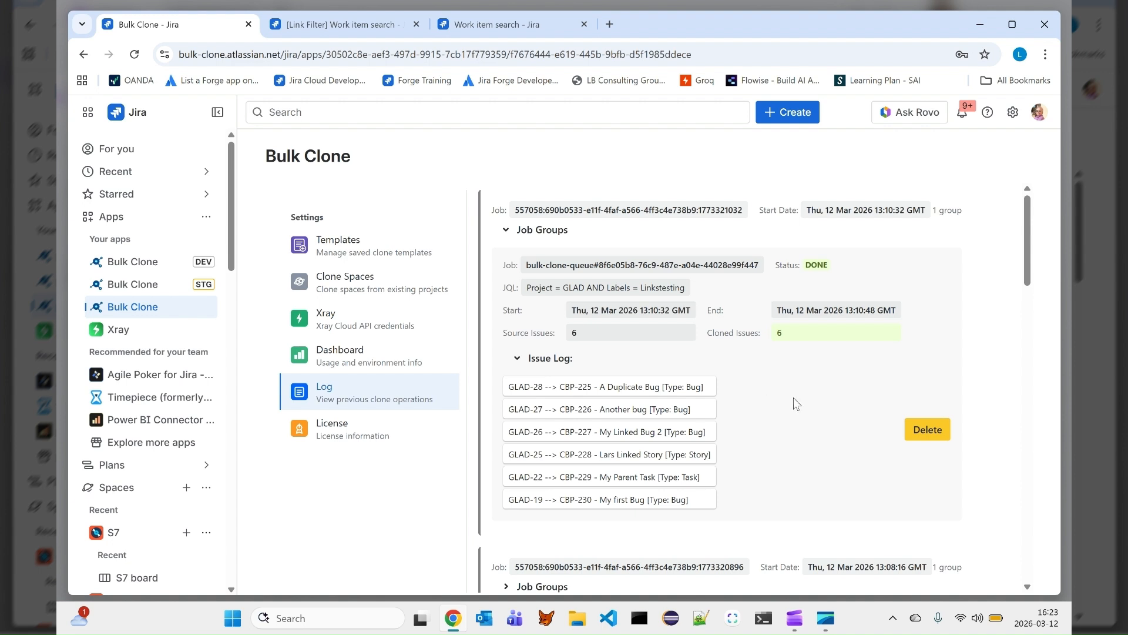
- View the license information, then return to the clone templates list
left_click(343, 438)
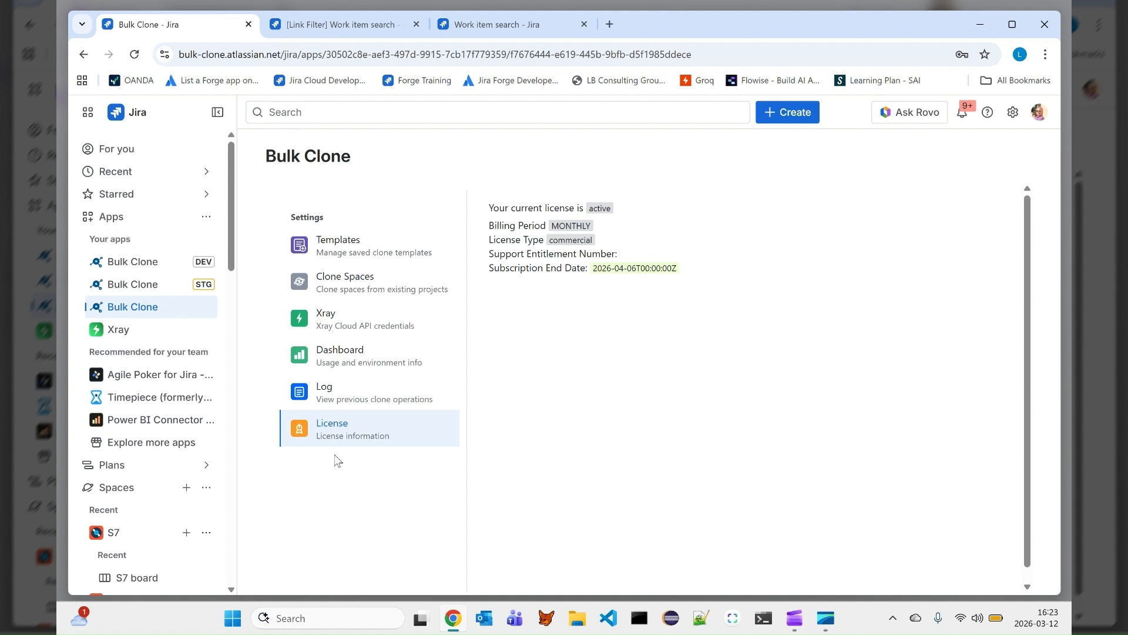
left_click(352, 244)
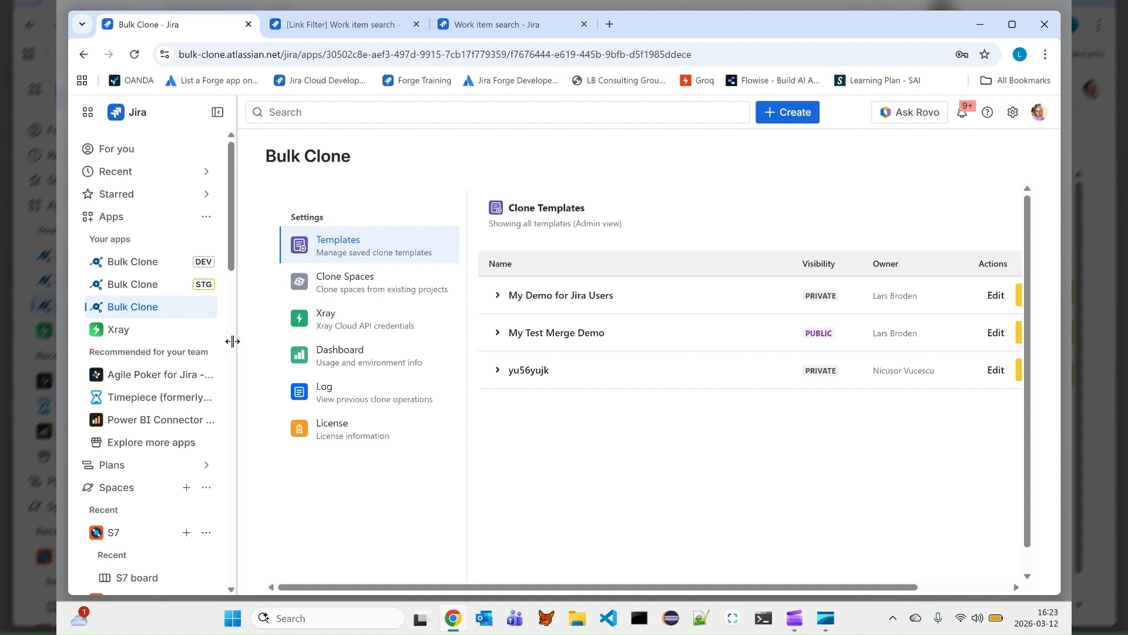
- Open the recent filter "UC2- Rebuild Epic Links" from the sidebar
scroll(217, 377, "down", 7)
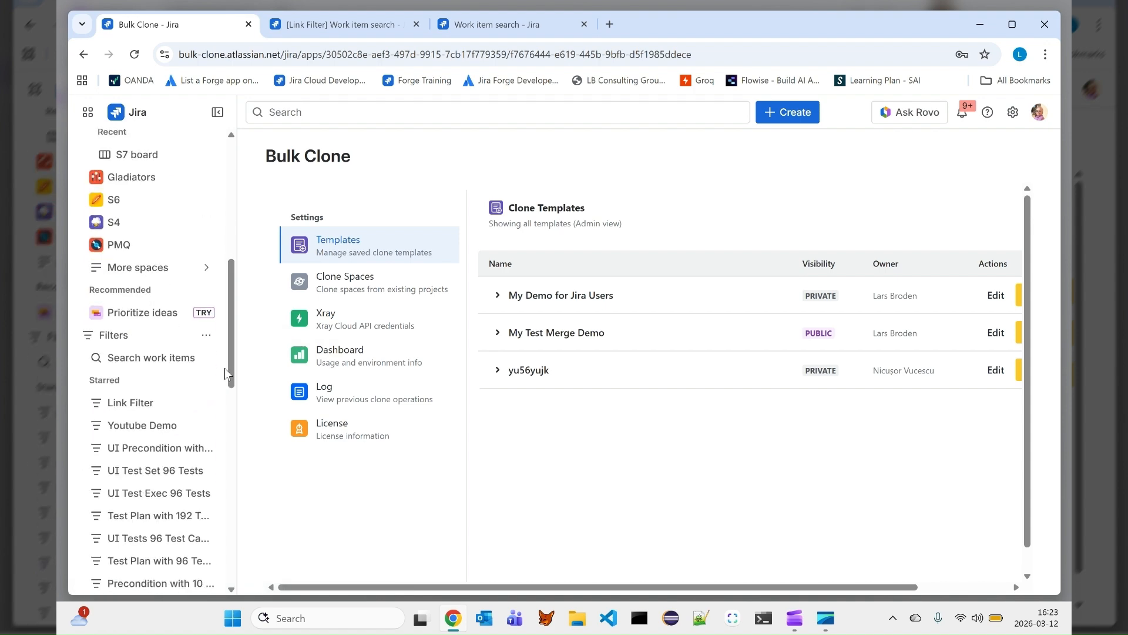
scroll(224, 368, "down", 5)
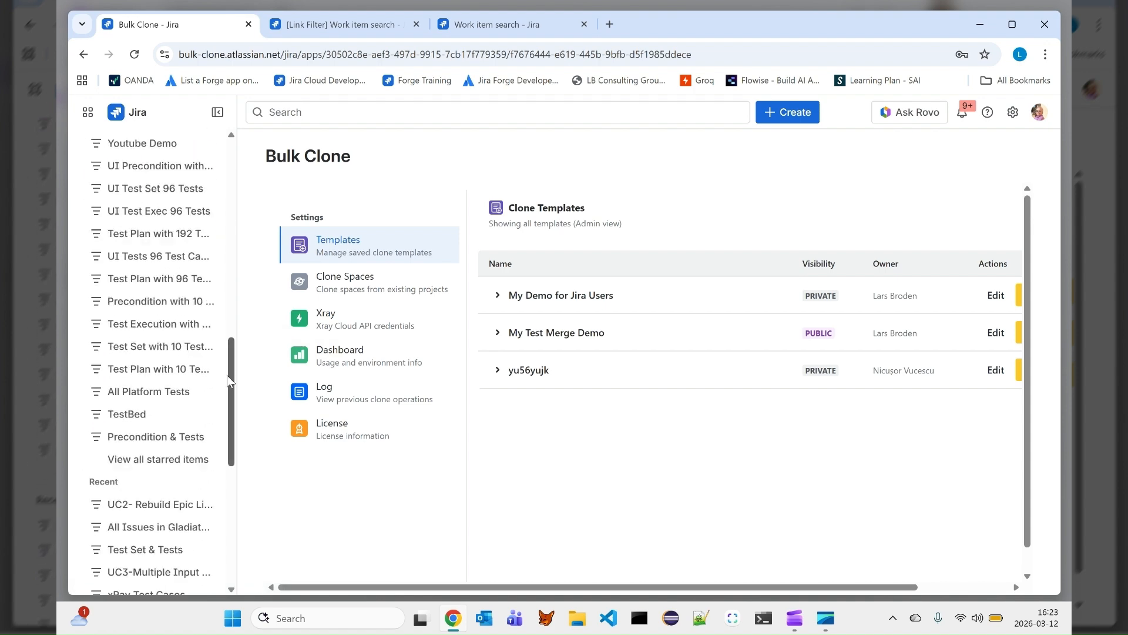
left_click(171, 506)
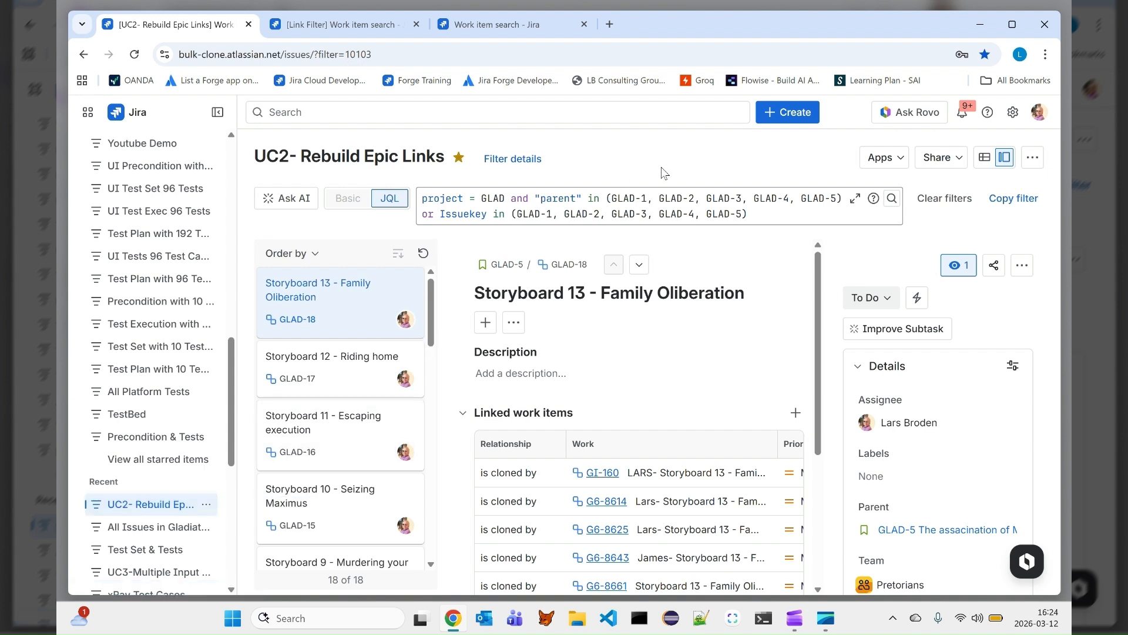
- Launch Bulk Clone from the filter's apps and select the template "My Demo for Jira Users"
left_click(883, 157)
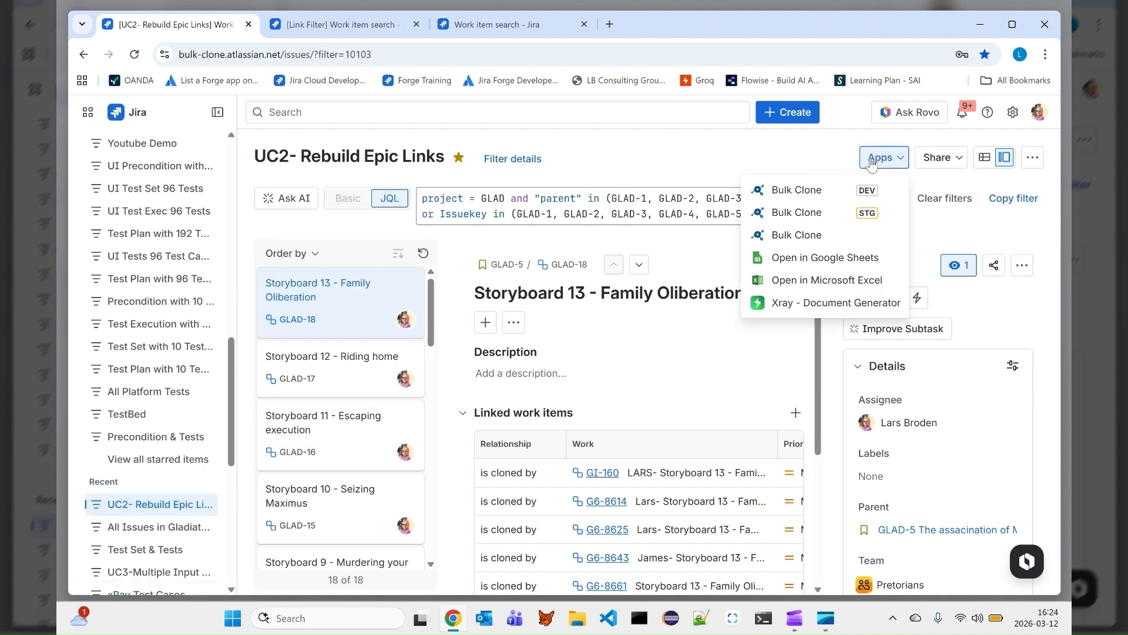
left_click(782, 238)
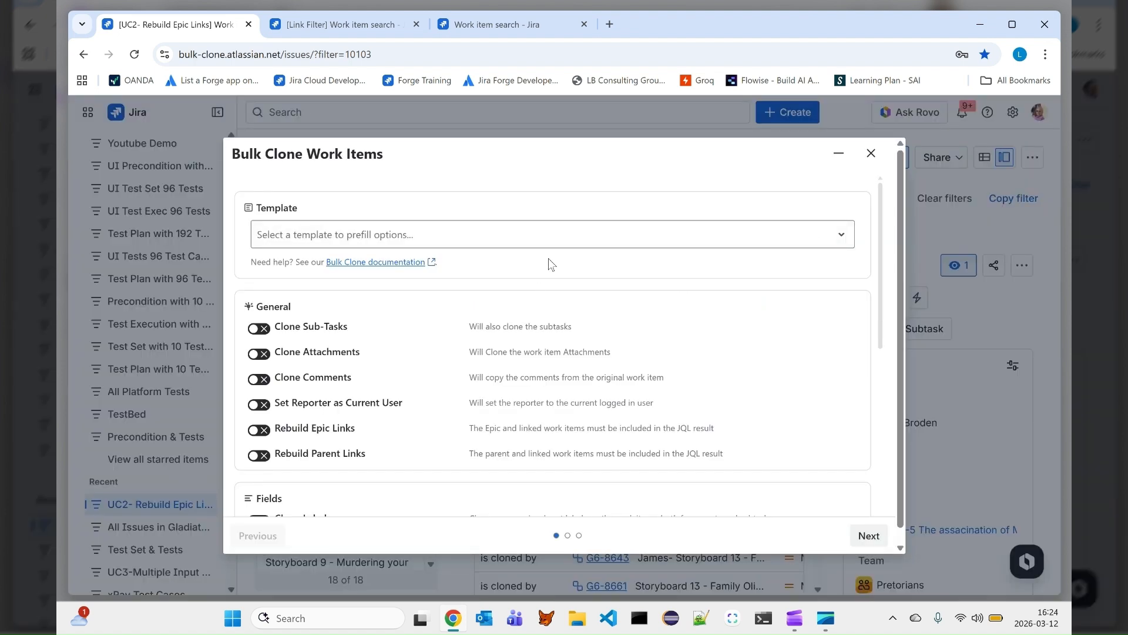
left_click(846, 242)
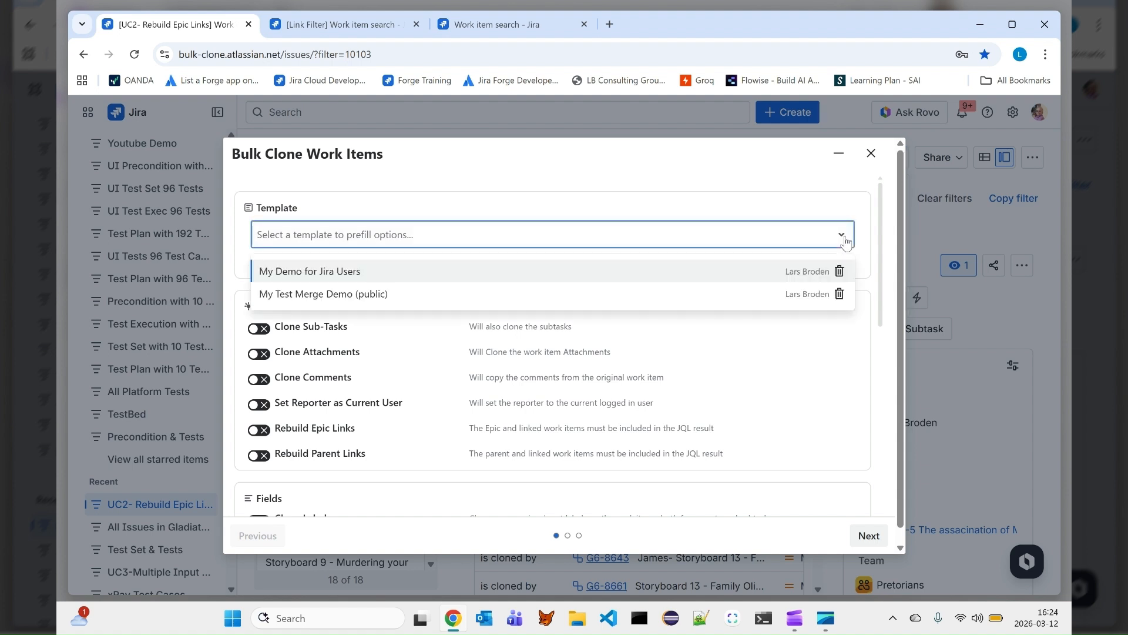
left_click(654, 270)
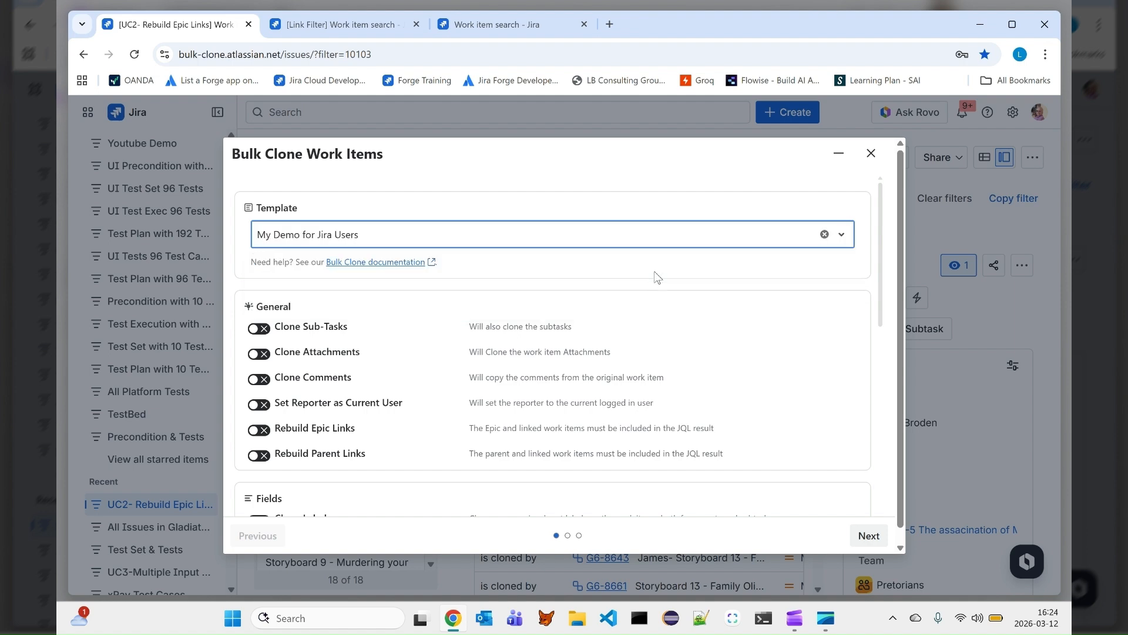
- Turn off the Xray options Clone Test Details, Rebuild Test Plan association and Rebuild Test Execution association
scroll(685, 313, "down", 7)
scroll(687, 311, "down", 1)
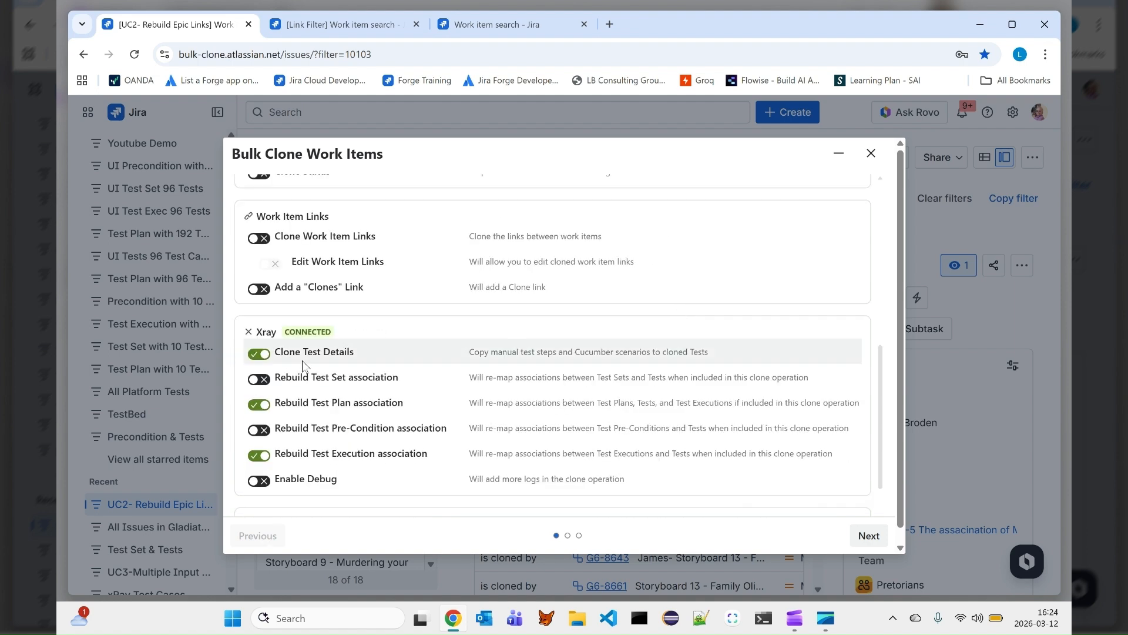
left_click(258, 455)
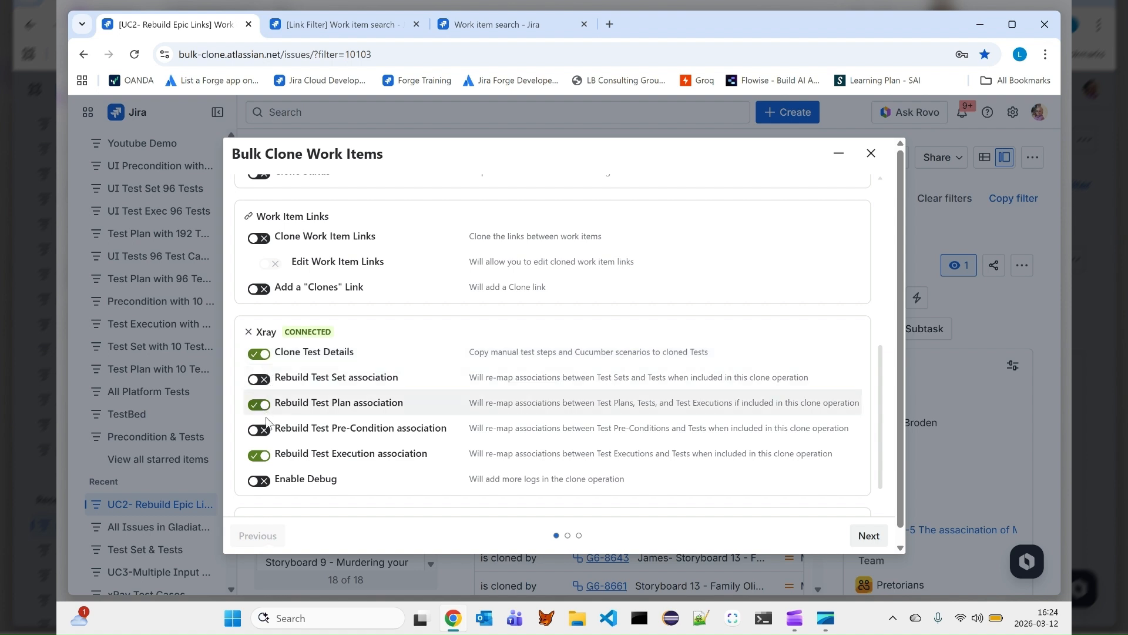
left_click(259, 353)
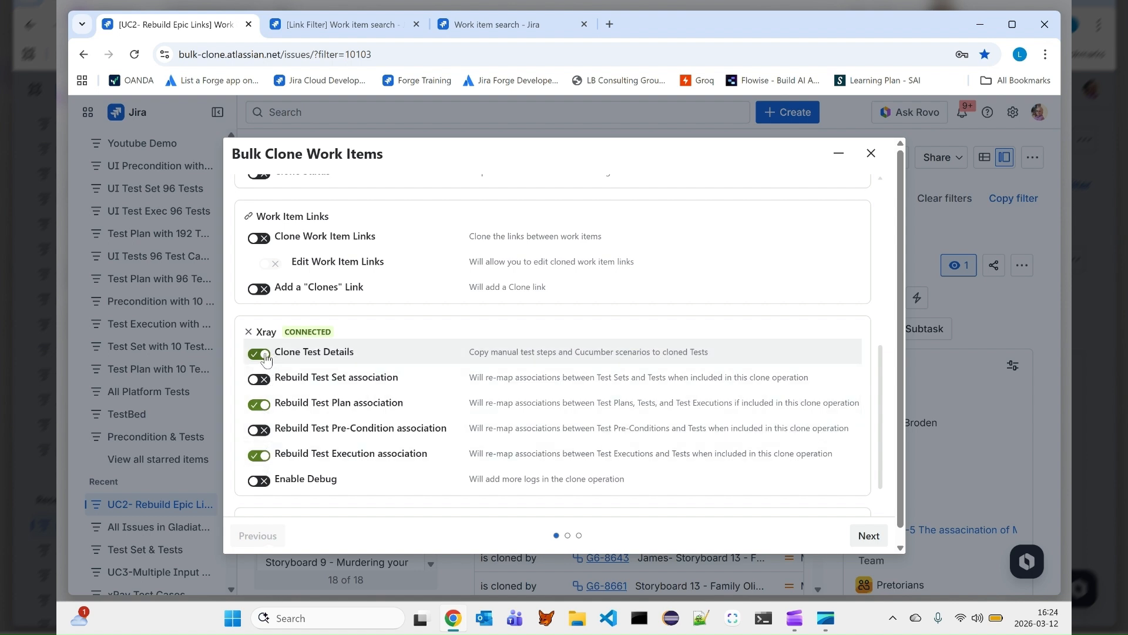
left_click(260, 456)
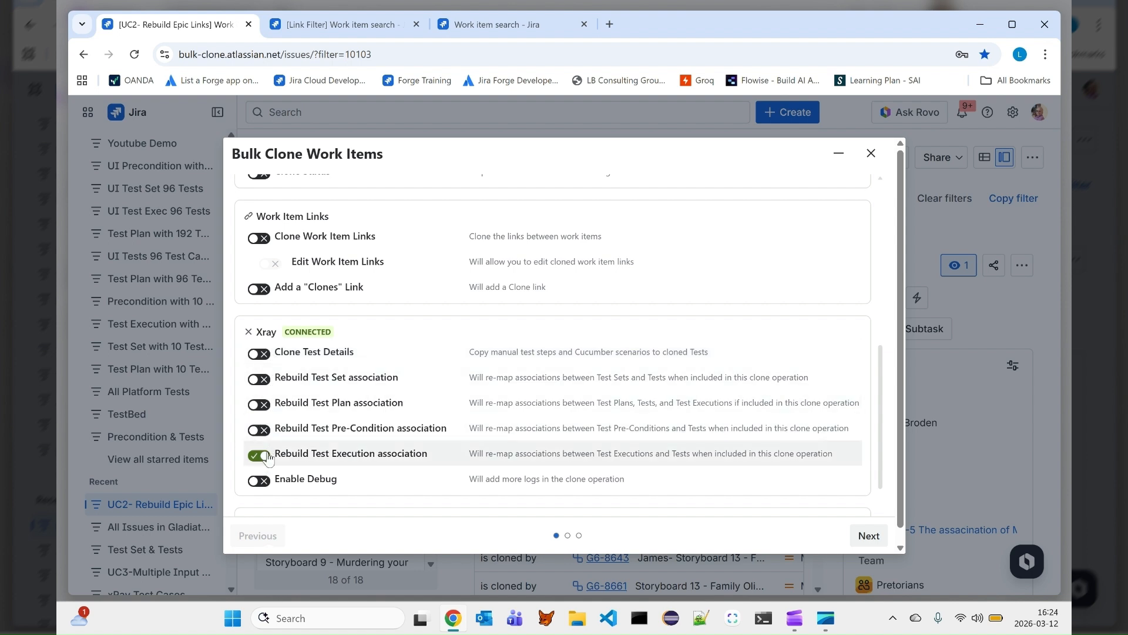
- Enable the Rebuild Epic Links option in the General section
scroll(362, 382, "up", 5)
scroll(363, 381, "up", 3)
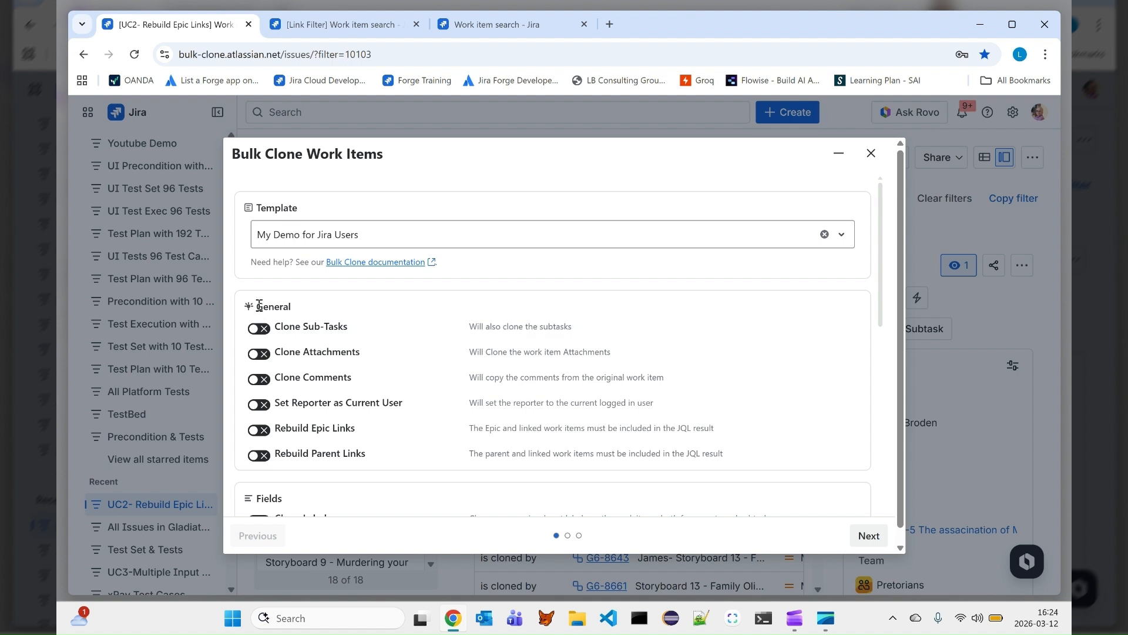
left_click_drag(257, 305, 291, 306)
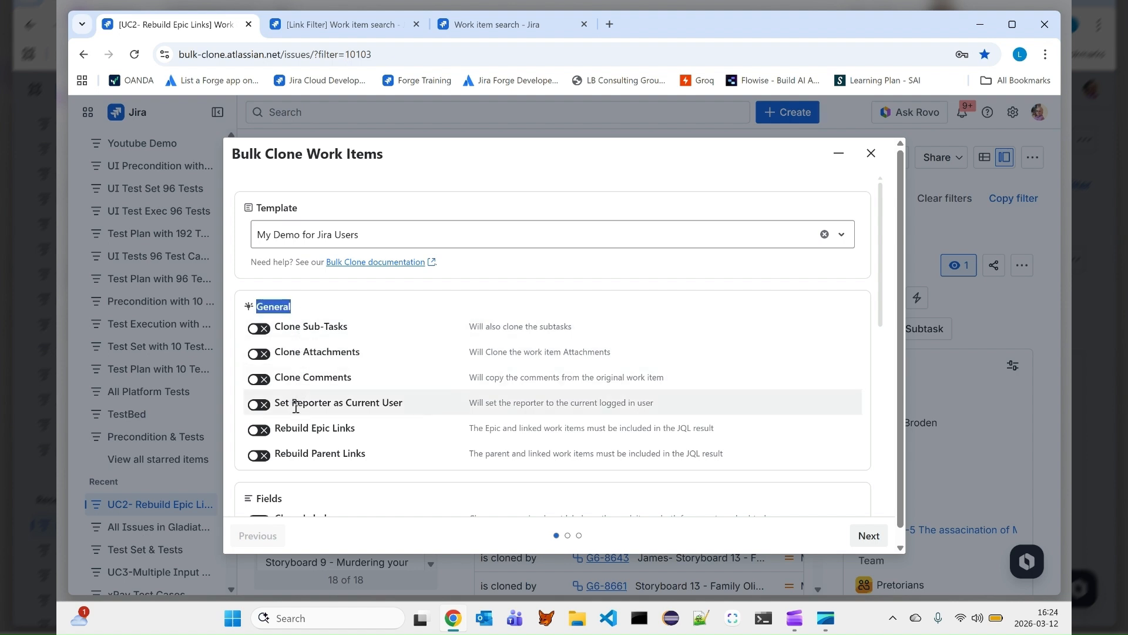
left_click(259, 432)
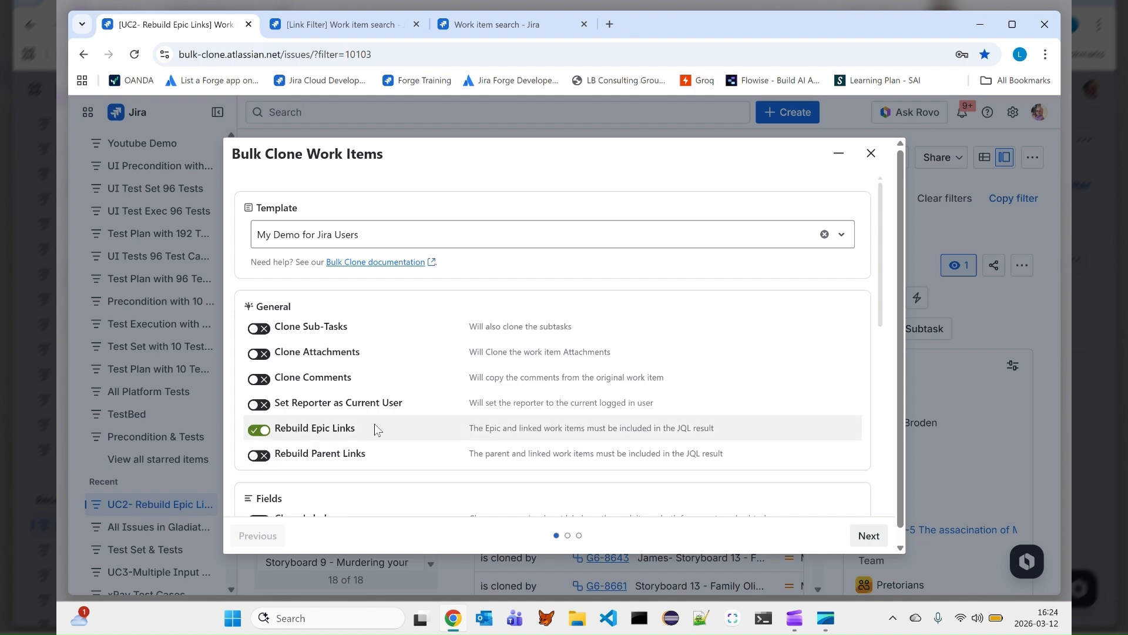
- Enable the Clone Labels option in the Fields section
scroll(382, 423, "down", 2)
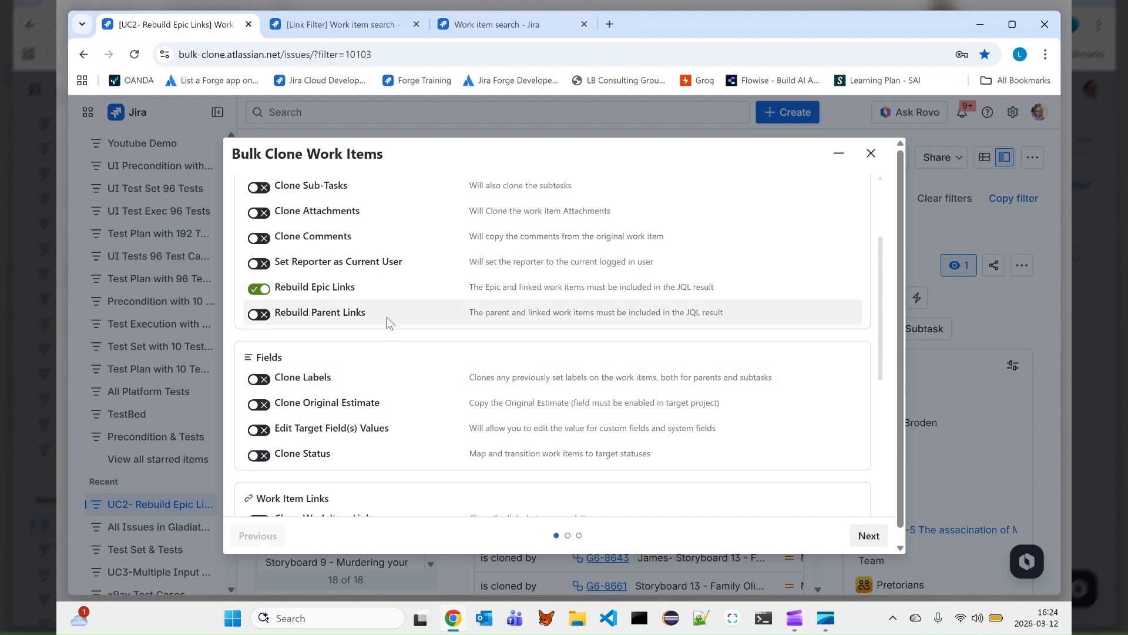
scroll(386, 315, "down", 1)
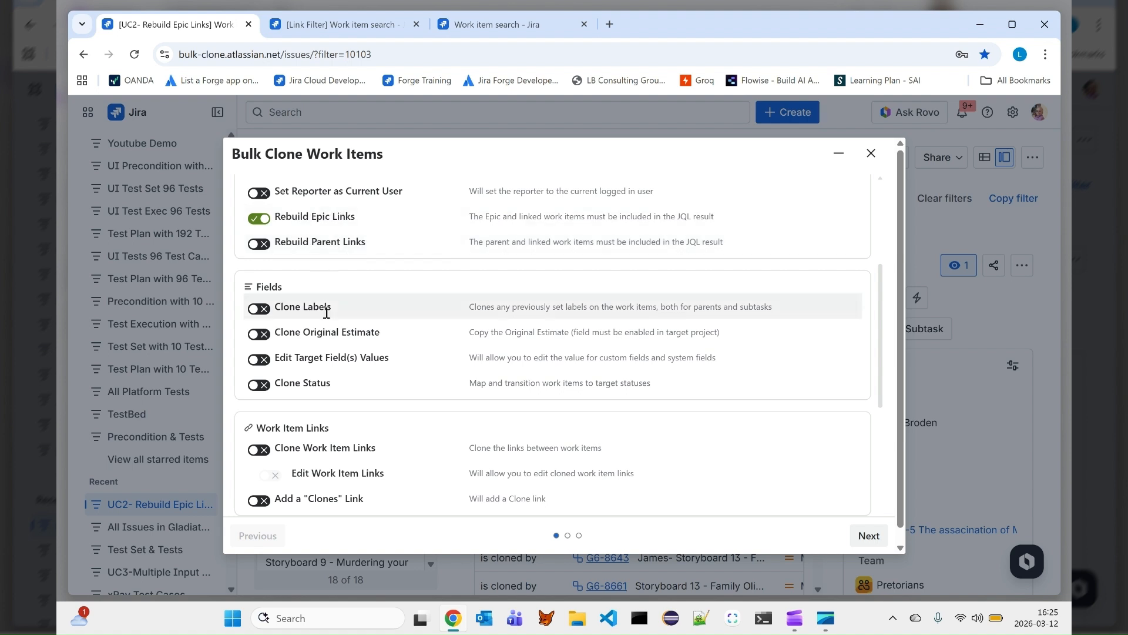
scroll(353, 333, "down", 1)
left_click(260, 238)
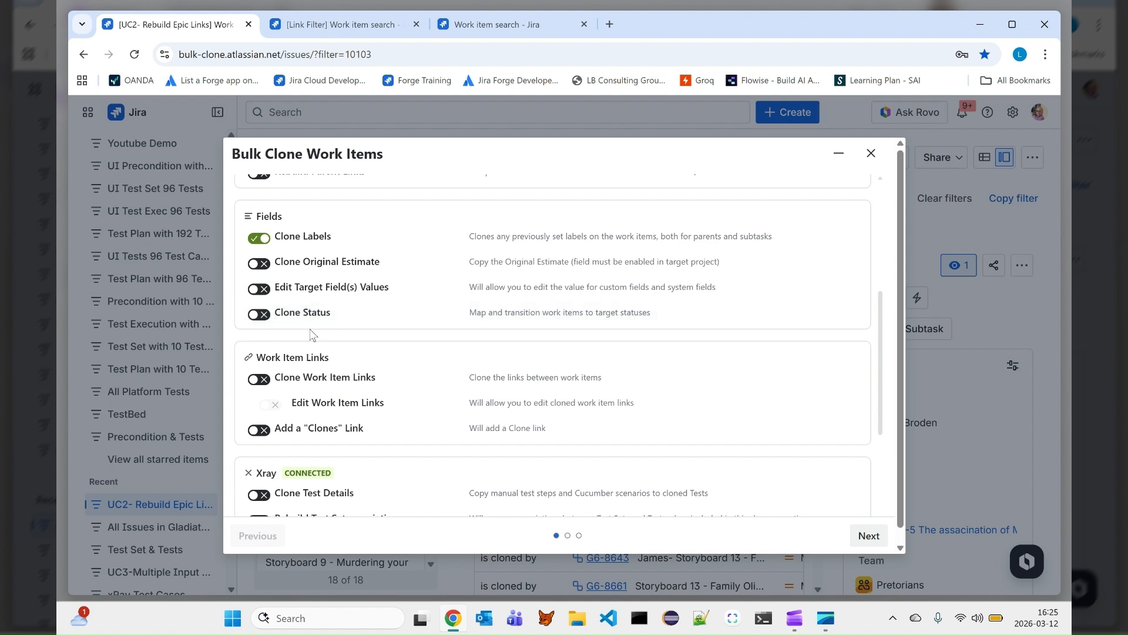
- Enable Clone Work Item Links together with Edit Work Item Links
scroll(308, 329, "down", 2)
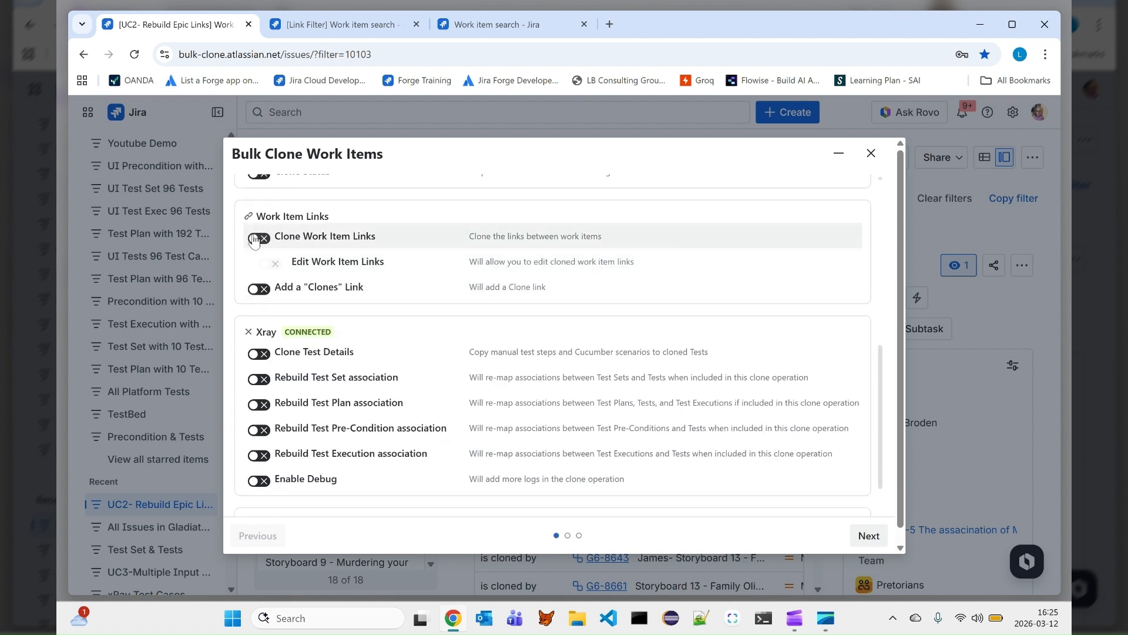
left_click(257, 239)
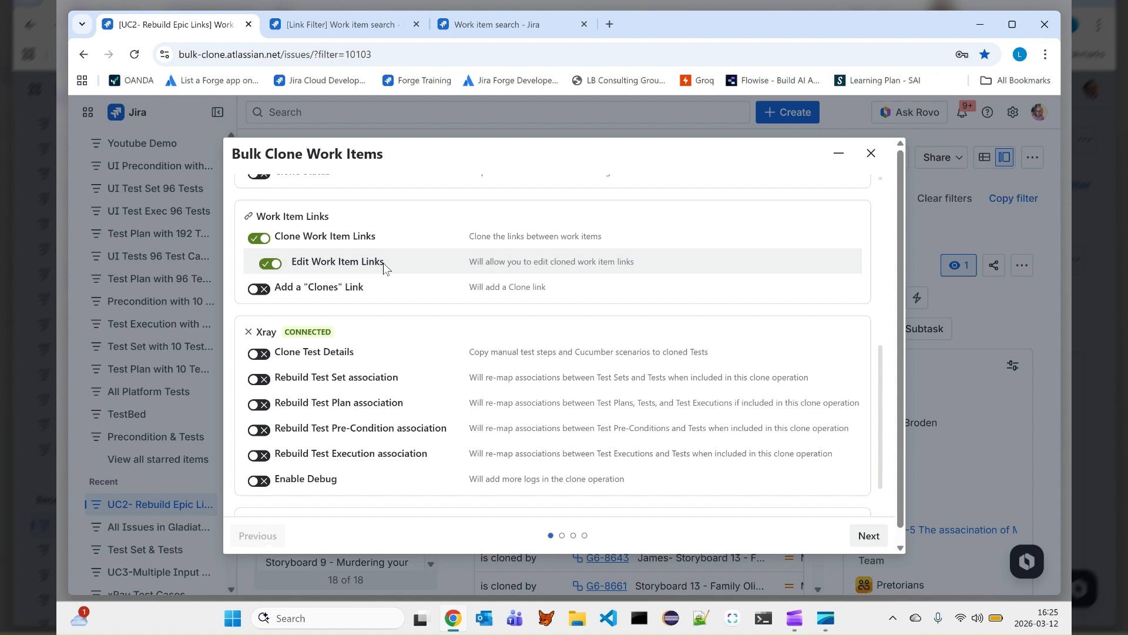
left_click_drag(384, 262, 299, 272)
left_click(384, 261)
left_click_drag(384, 262, 301, 278)
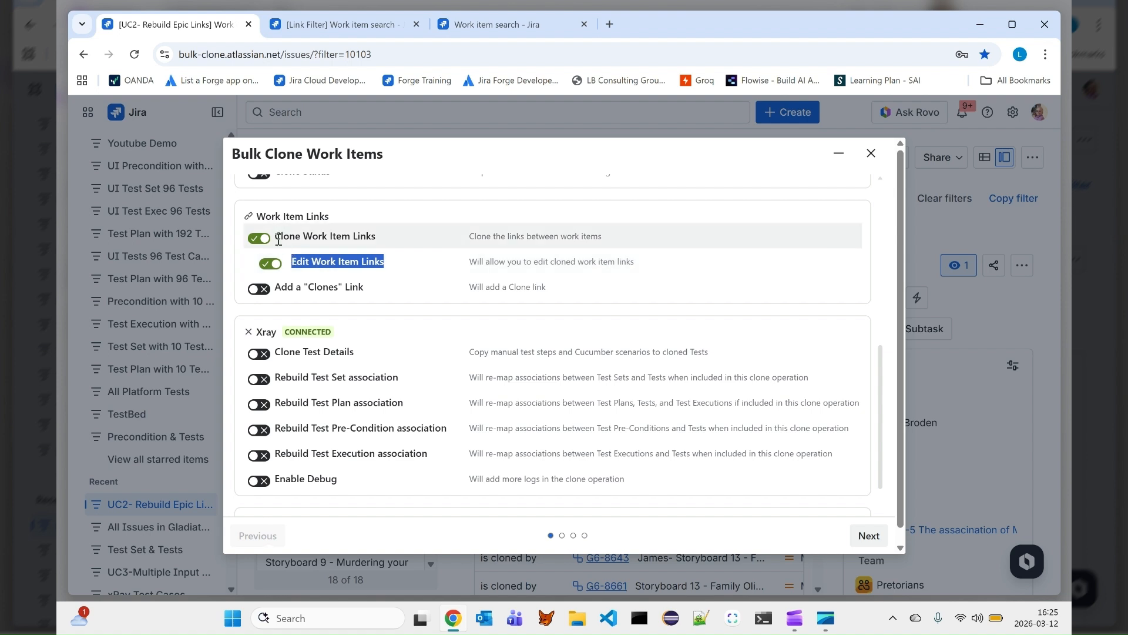
- Set the summary prefix to the user's first name followed by a hyphen
scroll(320, 257, "down", 1)
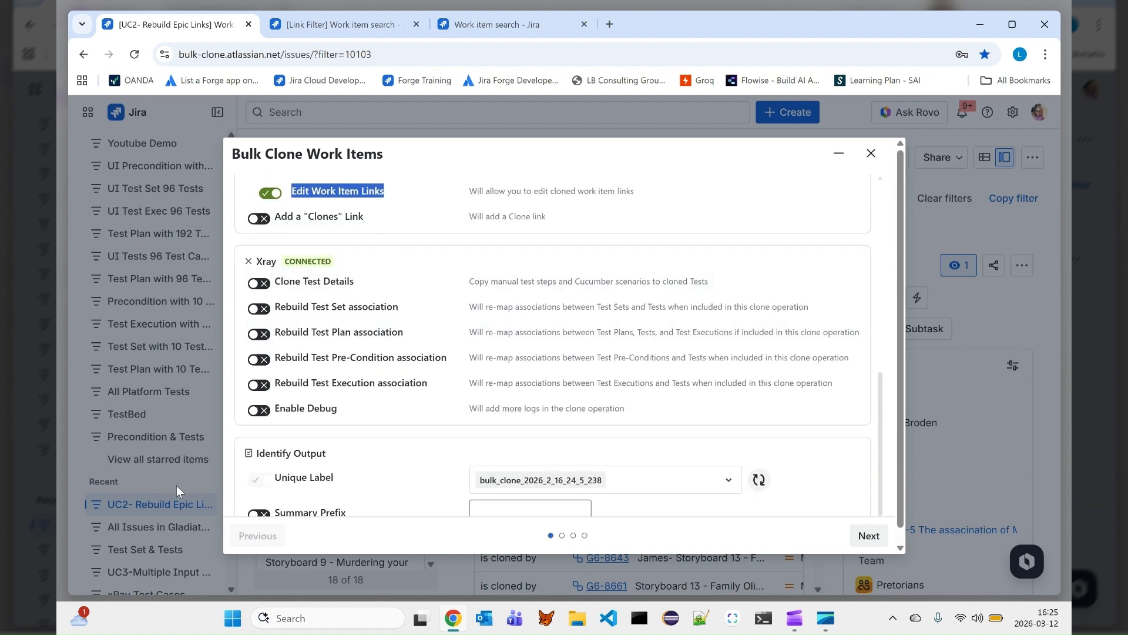
scroll(343, 221, "up", 1)
scroll(340, 241, "down", 1)
scroll(340, 247, "down", 1)
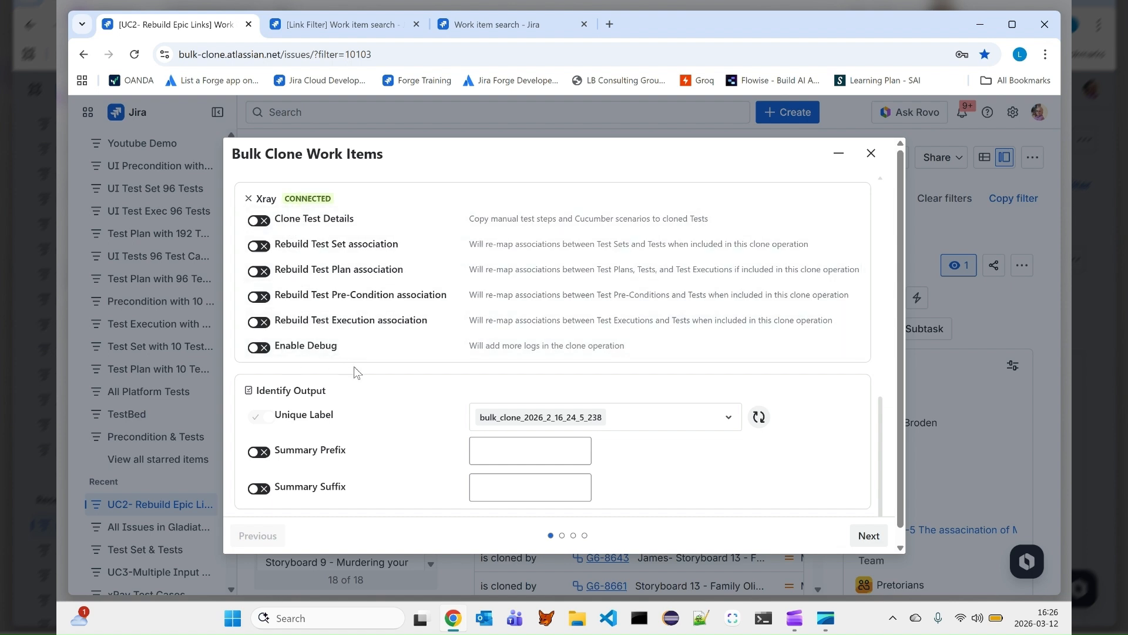
scroll(355, 370, "down", 1)
left_click(479, 434)
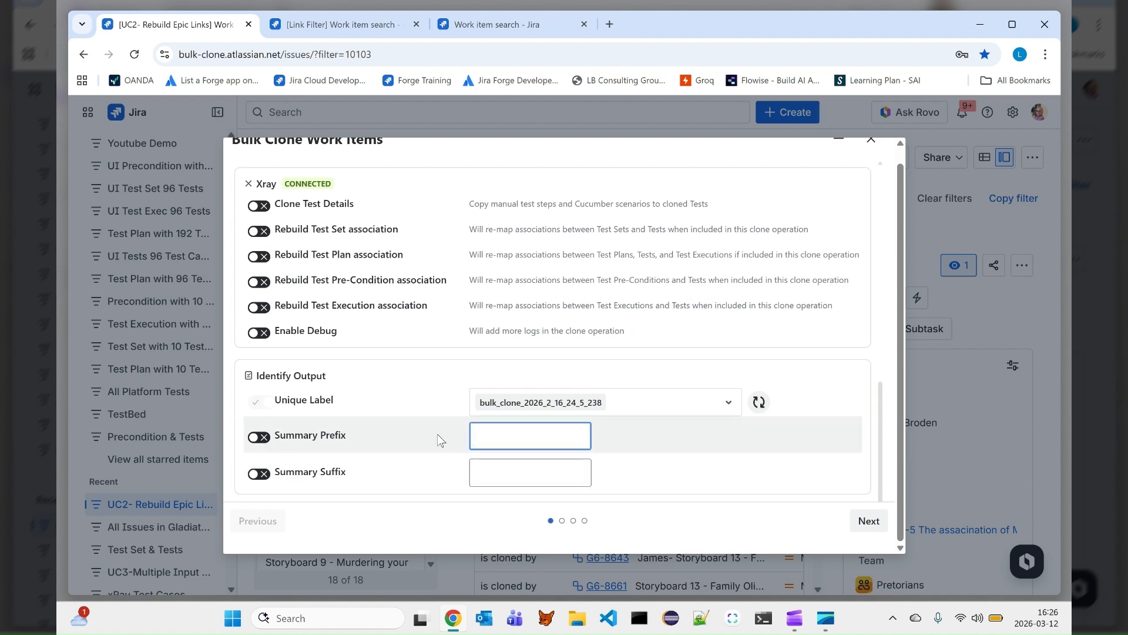
type("Lars-")
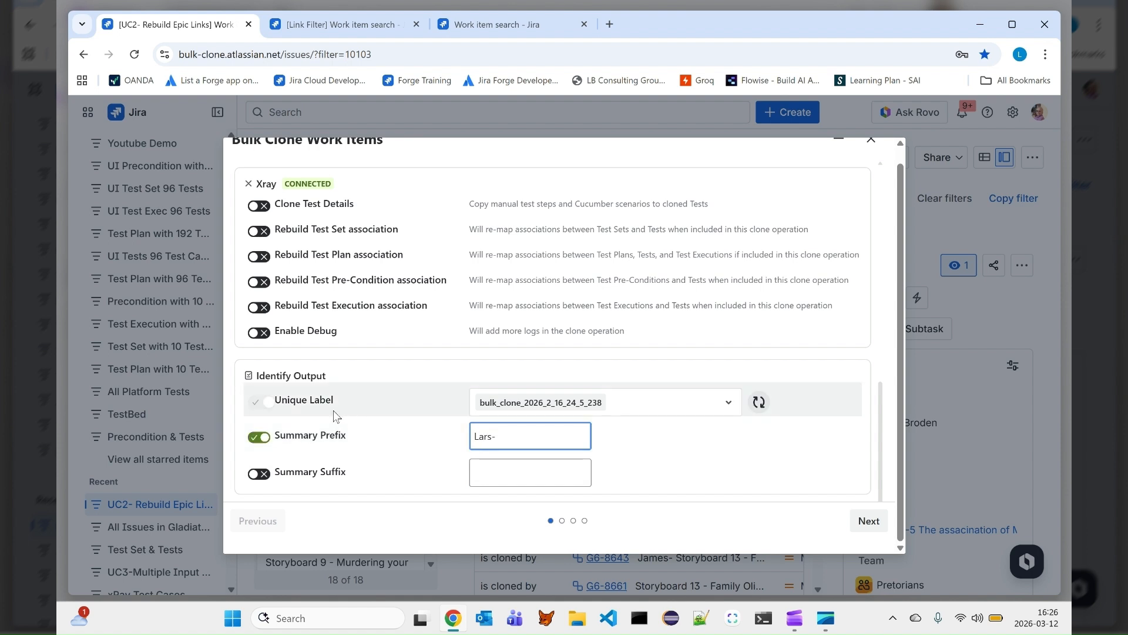
key("Tab")
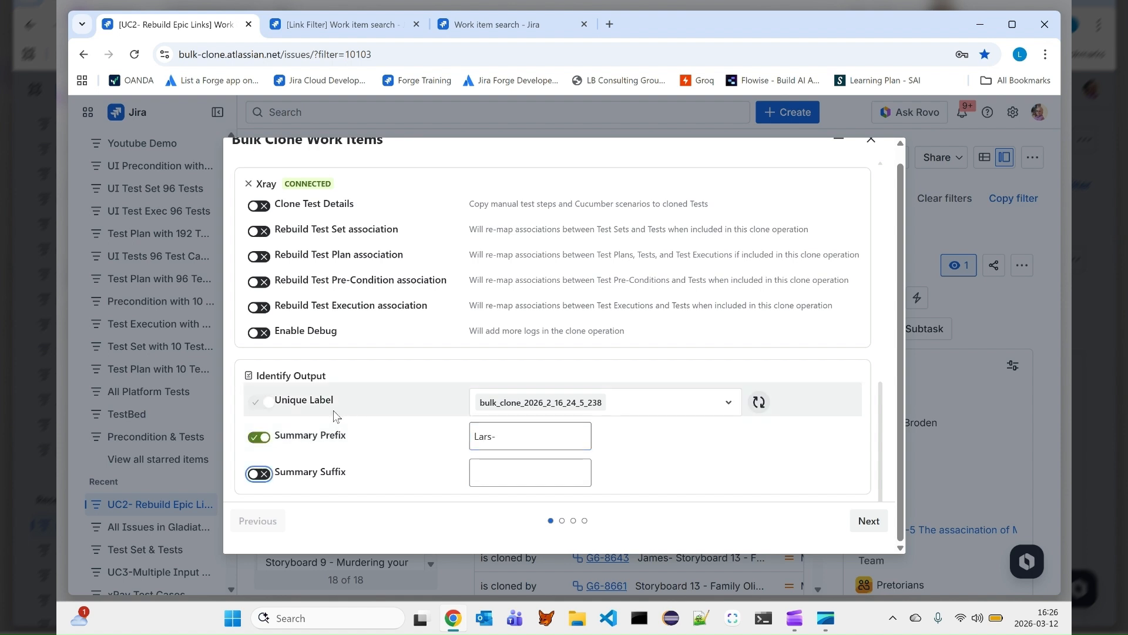
- Set the summary suffix to a hyphen plus the user's surname and continue to the next page
left_click(483, 477)
type("-")
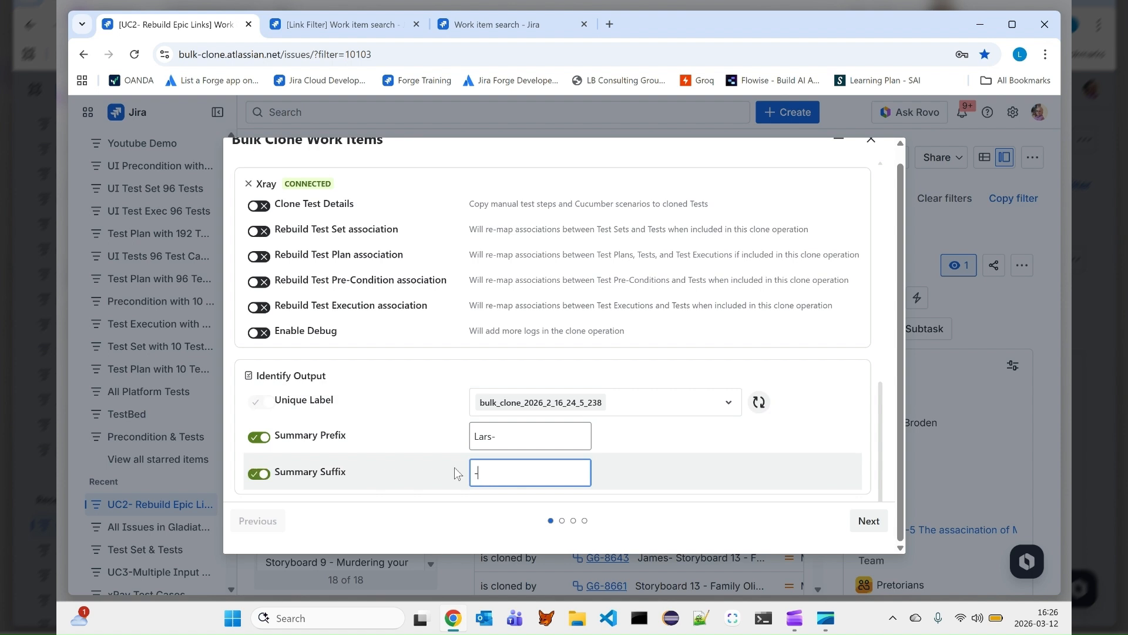
type("Broden")
left_click(866, 520)
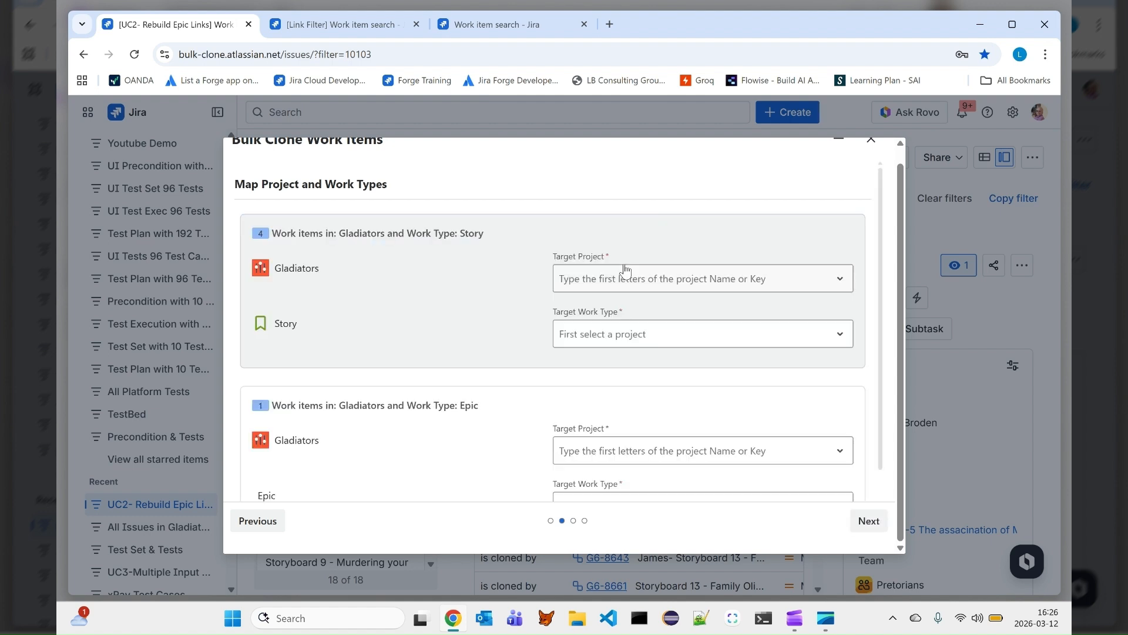
- Map the Gladiators stories to target project CBP with work type Story
left_click(627, 281)
type("cbp")
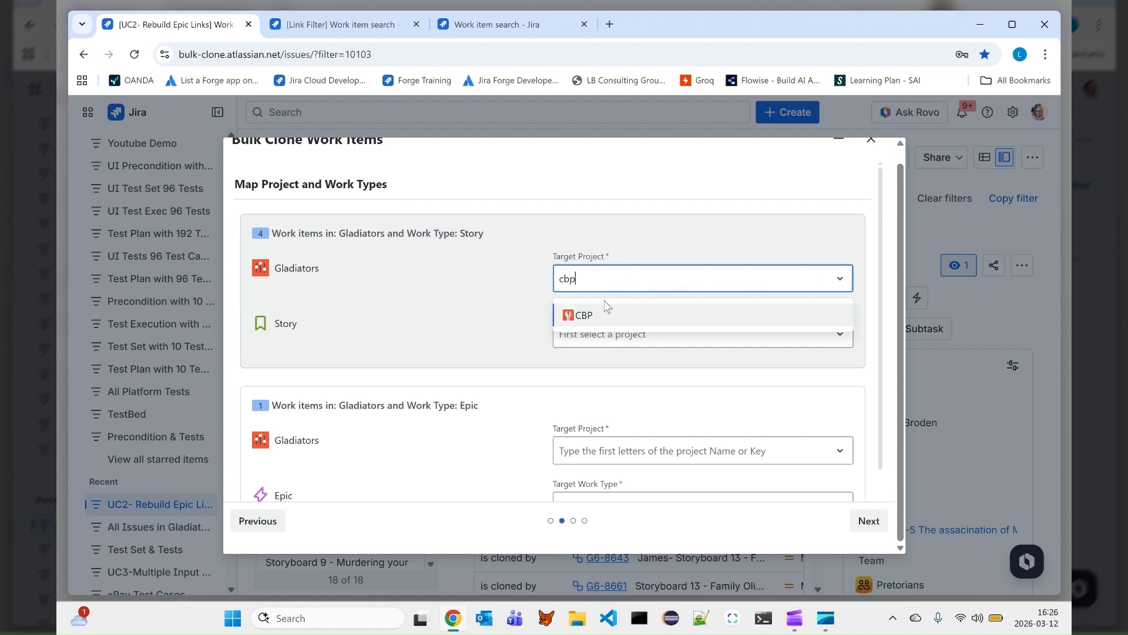
left_click(607, 313)
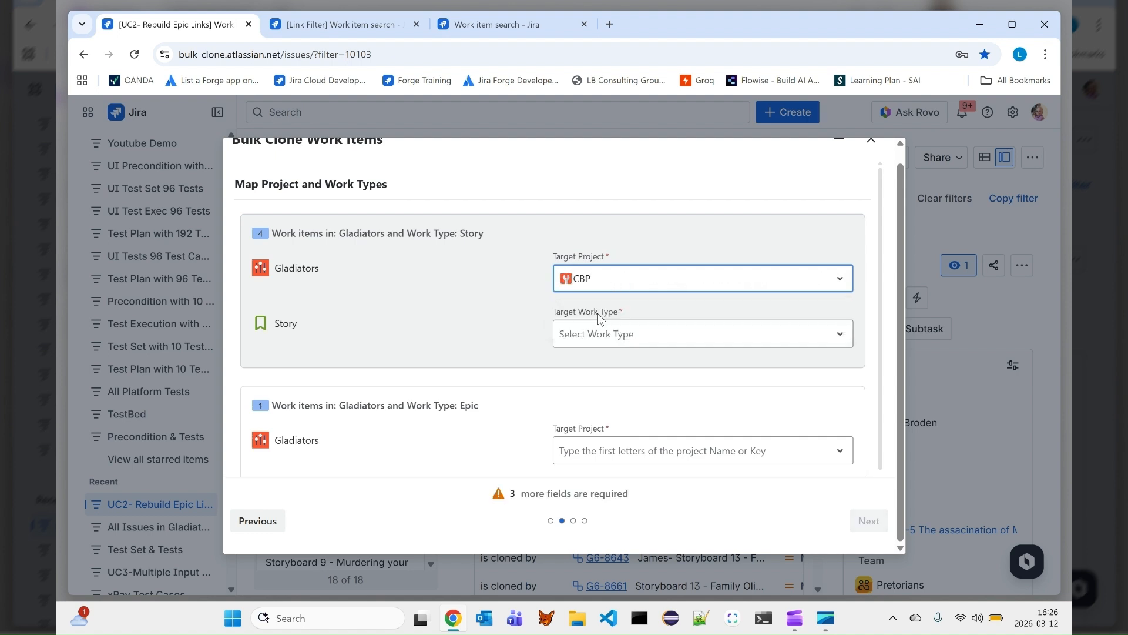
left_click(603, 335)
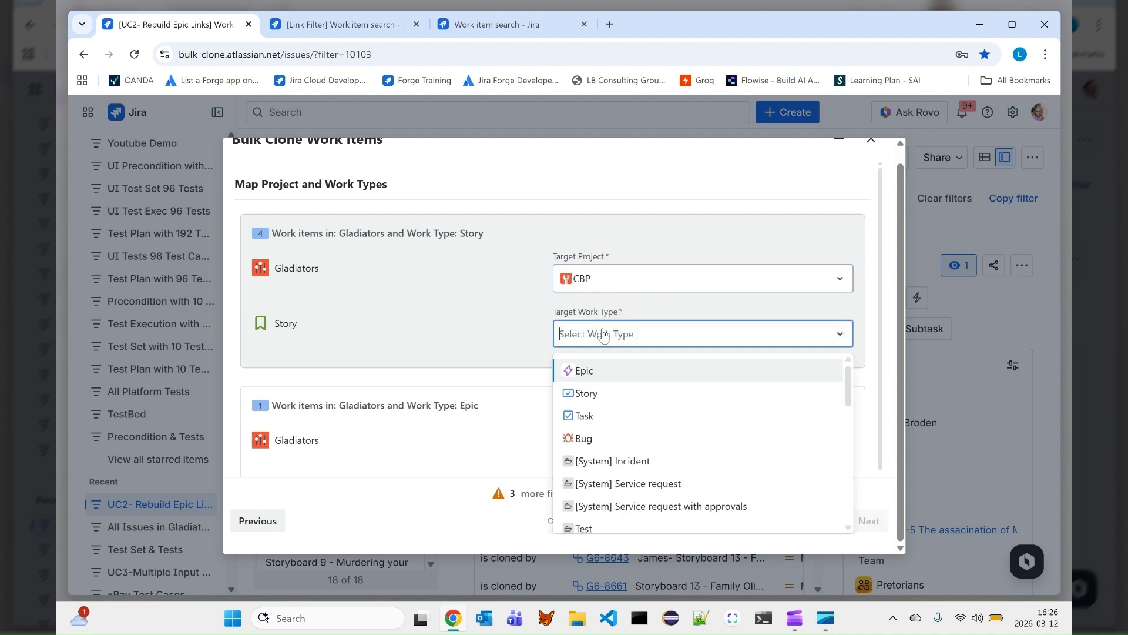
left_click(591, 392)
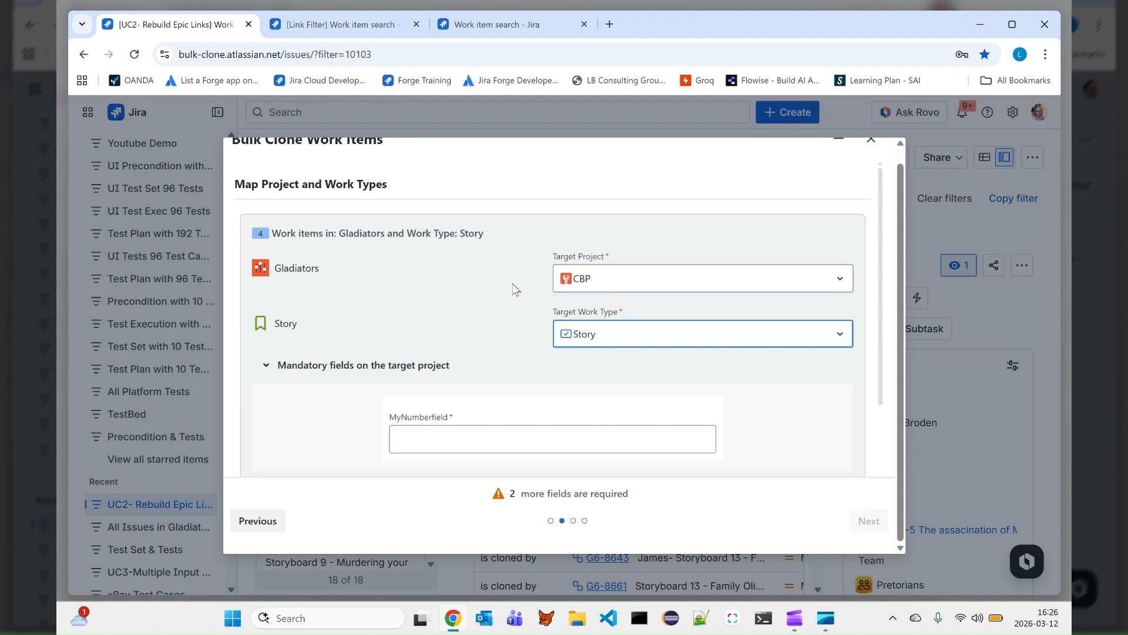
- Remap the Gladiators stories to target project Gladiator 6 with work type Story
left_click(605, 279)
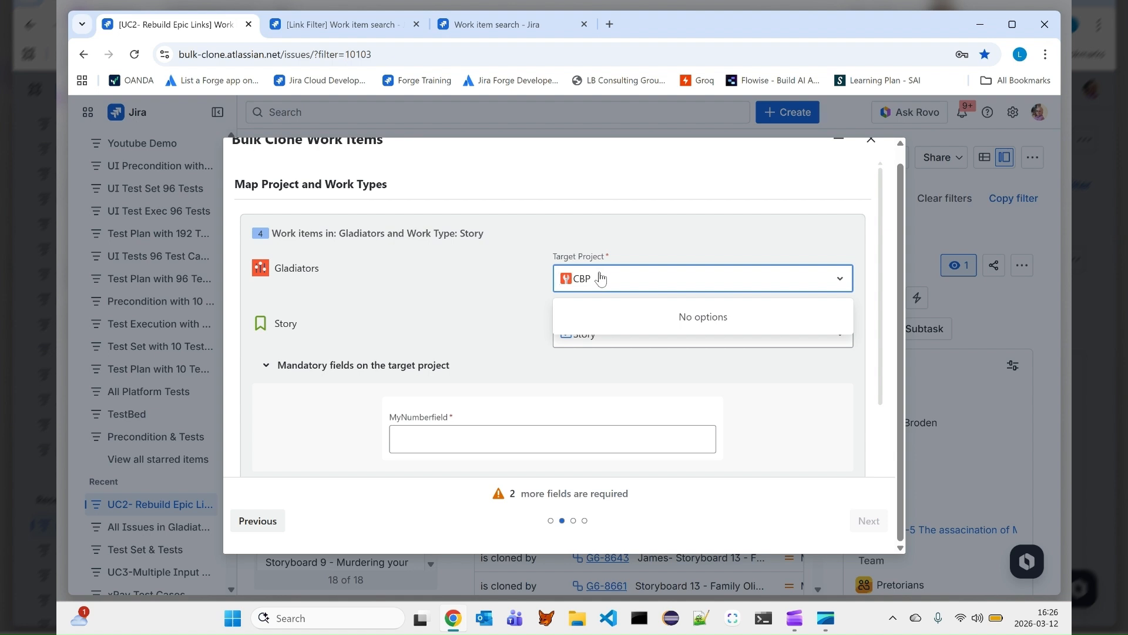
type("glad")
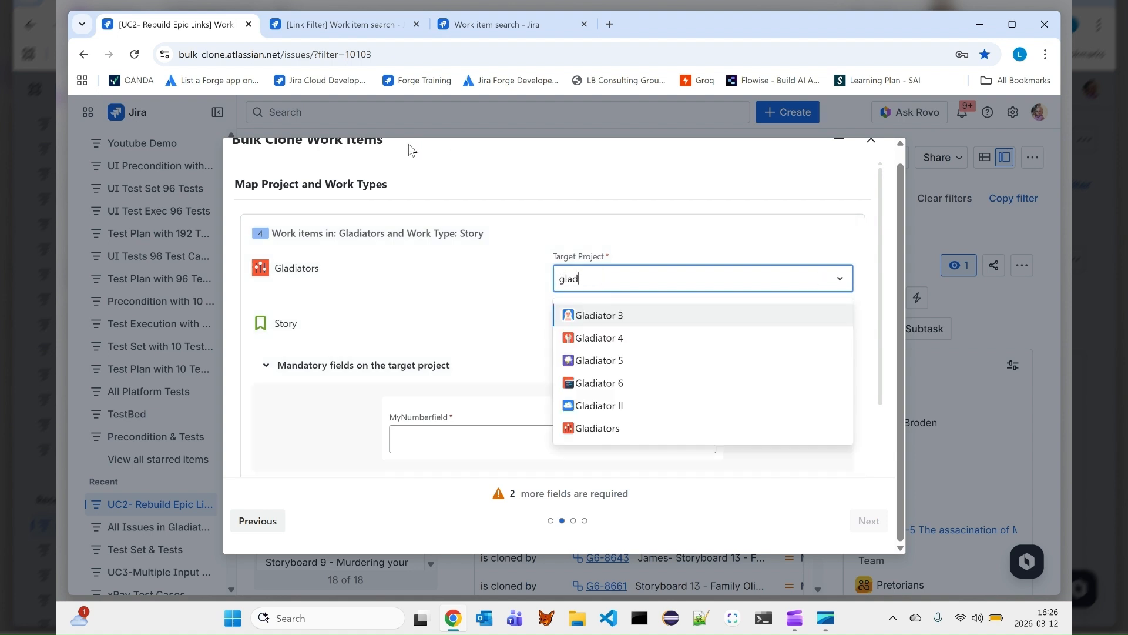
left_click(581, 382)
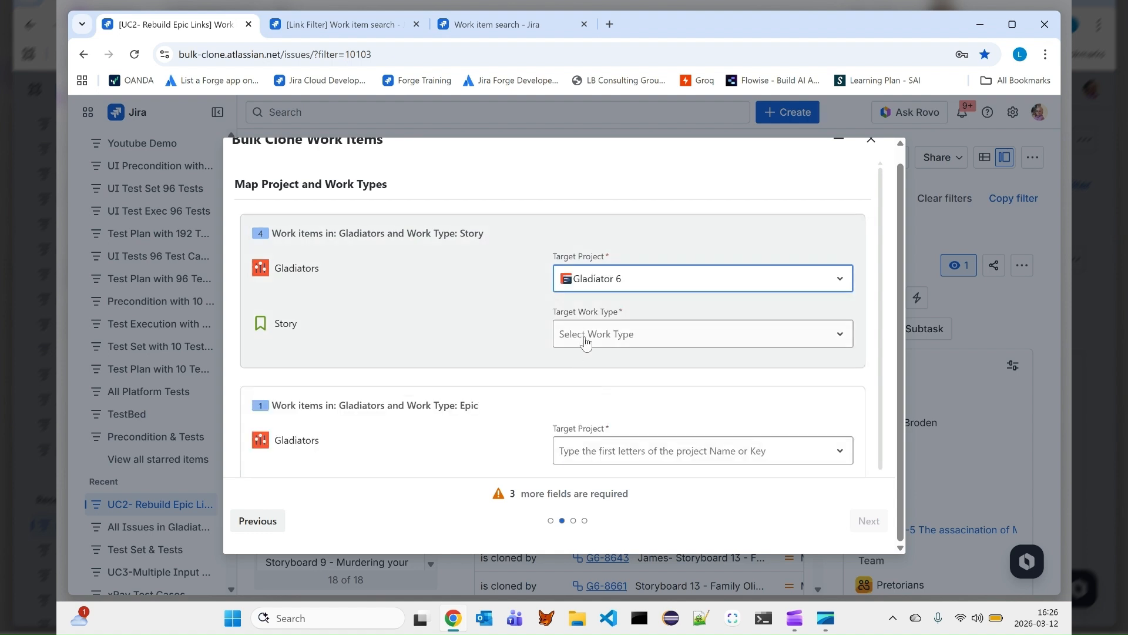
left_click(590, 341)
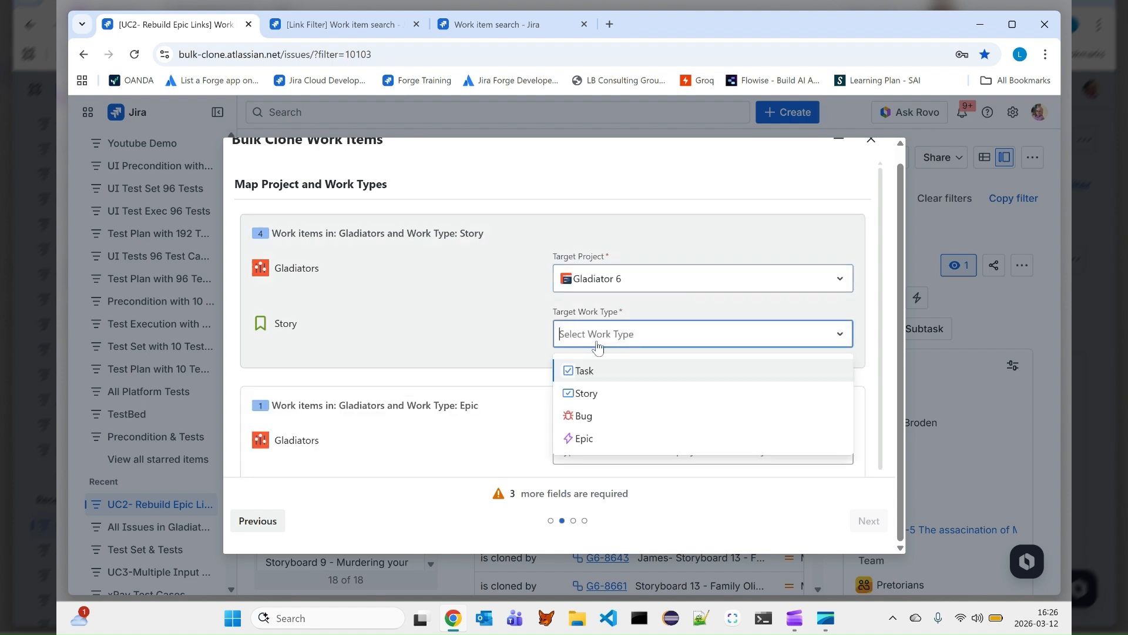
left_click(588, 393)
- Set the stories' mandatory MyNumberfield to 0
scroll(475, 402, "down", 1)
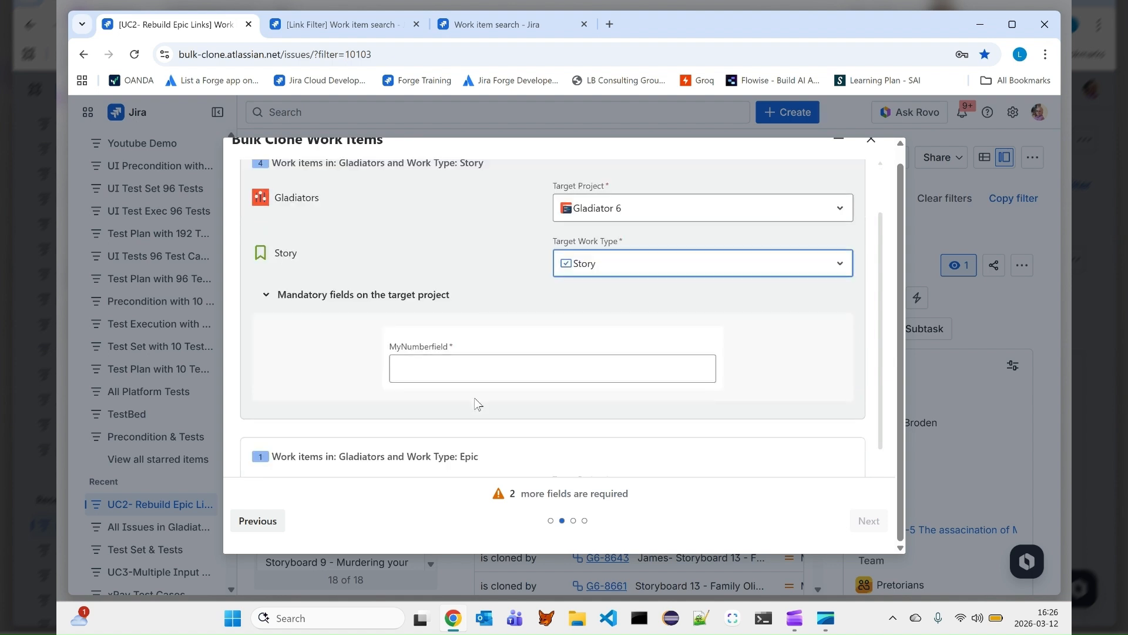
left_click(472, 367)
type("0")
scroll(496, 362, "down", 2)
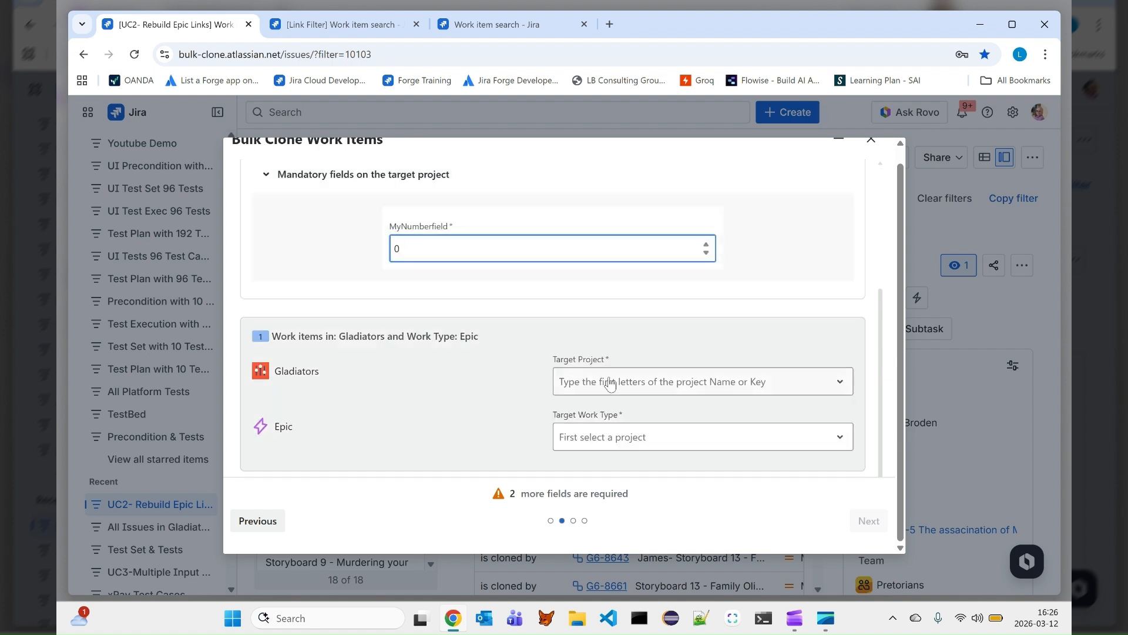
- Map the Gladiators epic to target project Gladiator 6 with work type Epic
left_click(617, 388)
type("glad")
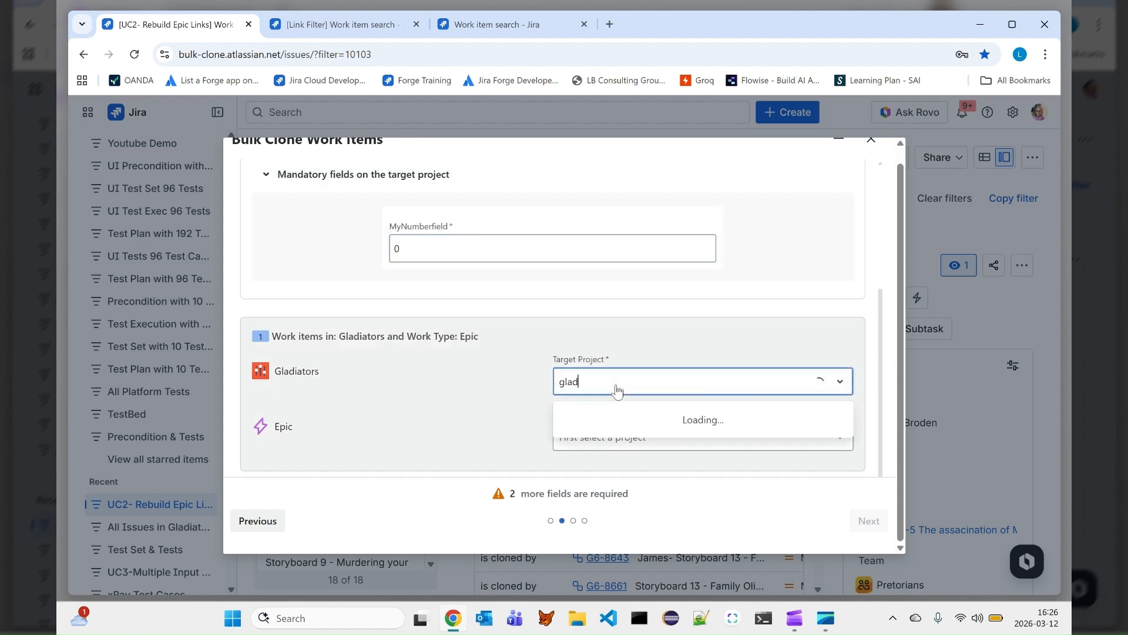
left_click(616, 489)
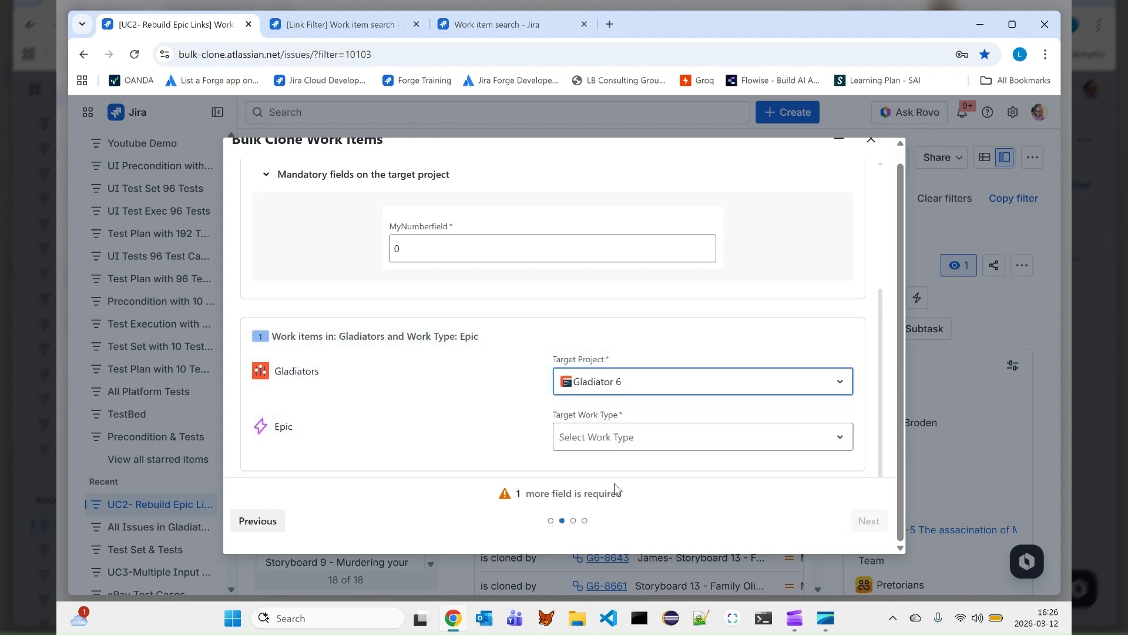
left_click(596, 434)
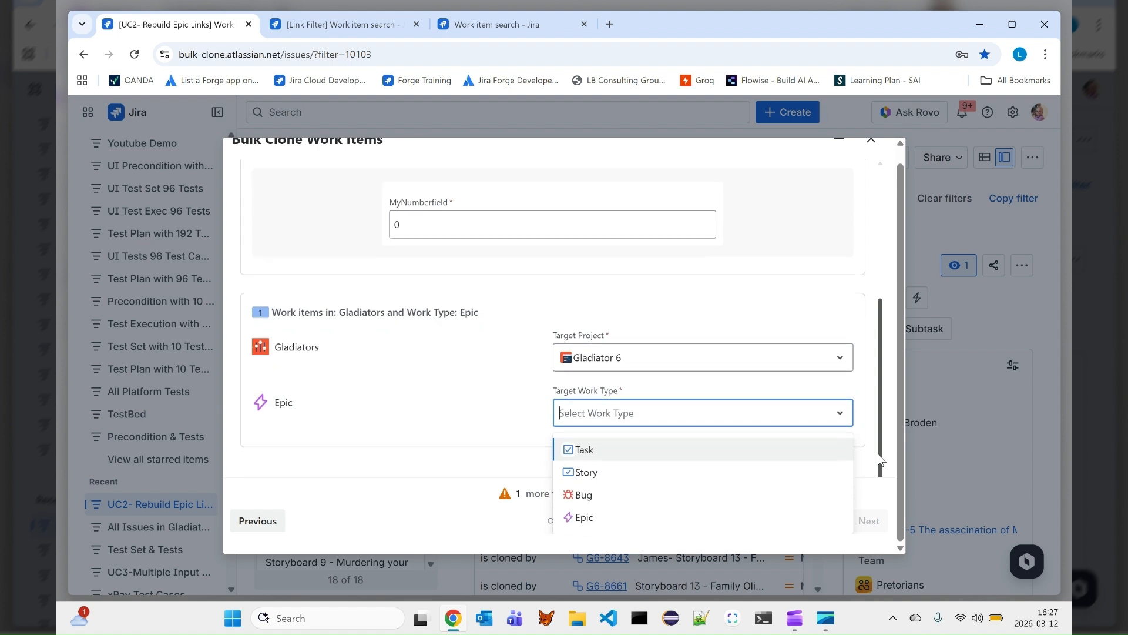
left_click(641, 513)
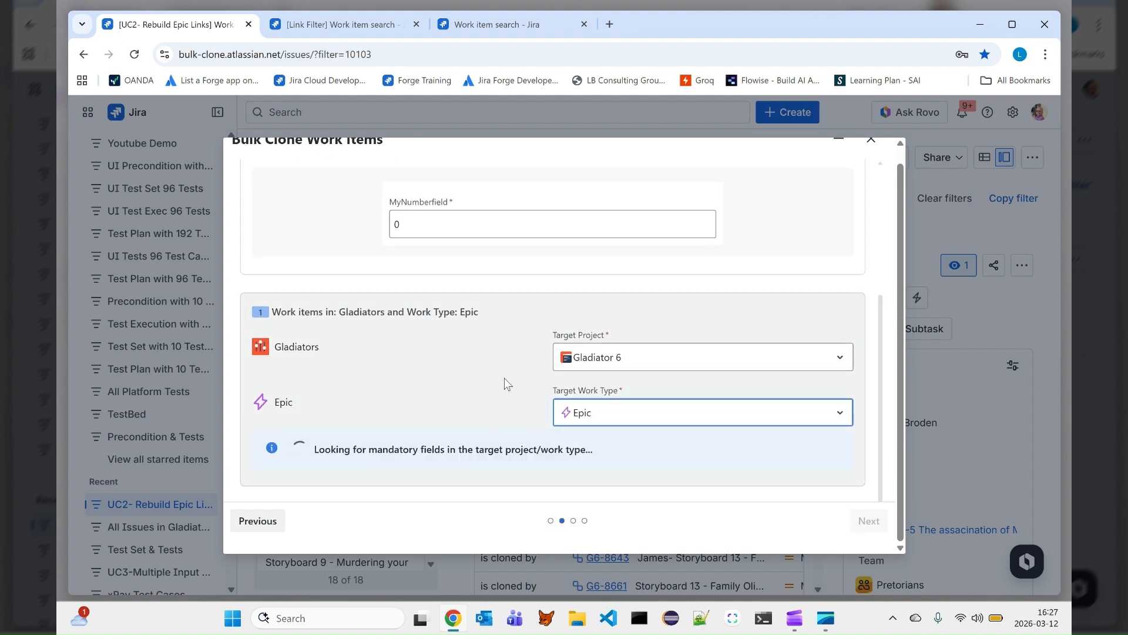
- Set the epic's mandatory MyNumberfield to 2 and continue to the link editing page
scroll(490, 435, "down", 2)
left_click(491, 434)
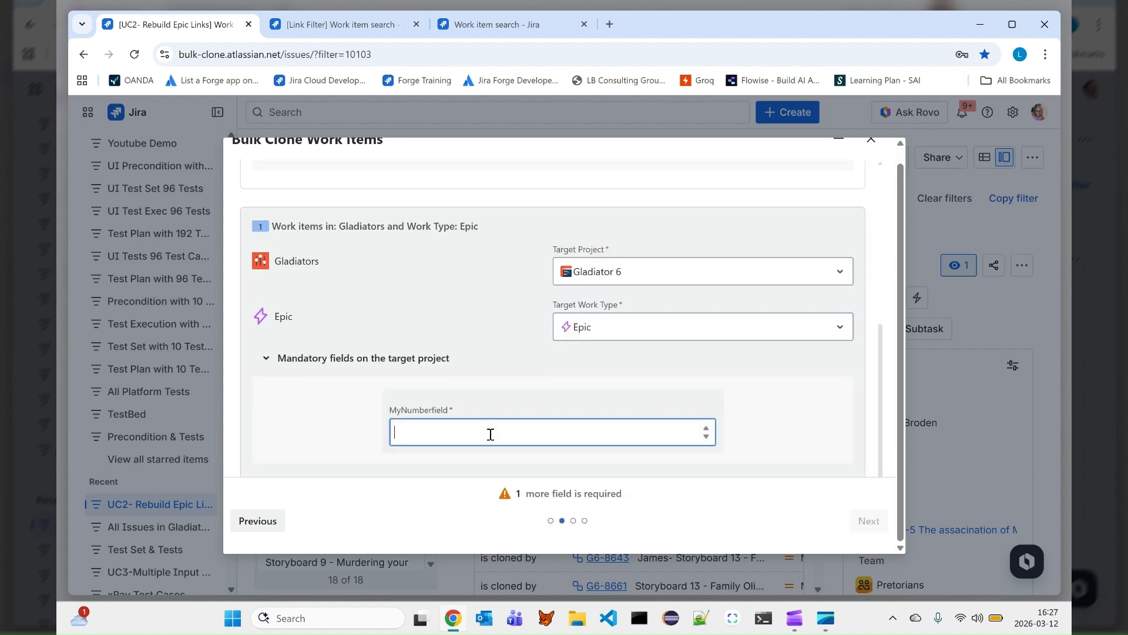
type("2")
scroll(650, 382, "down", 1)
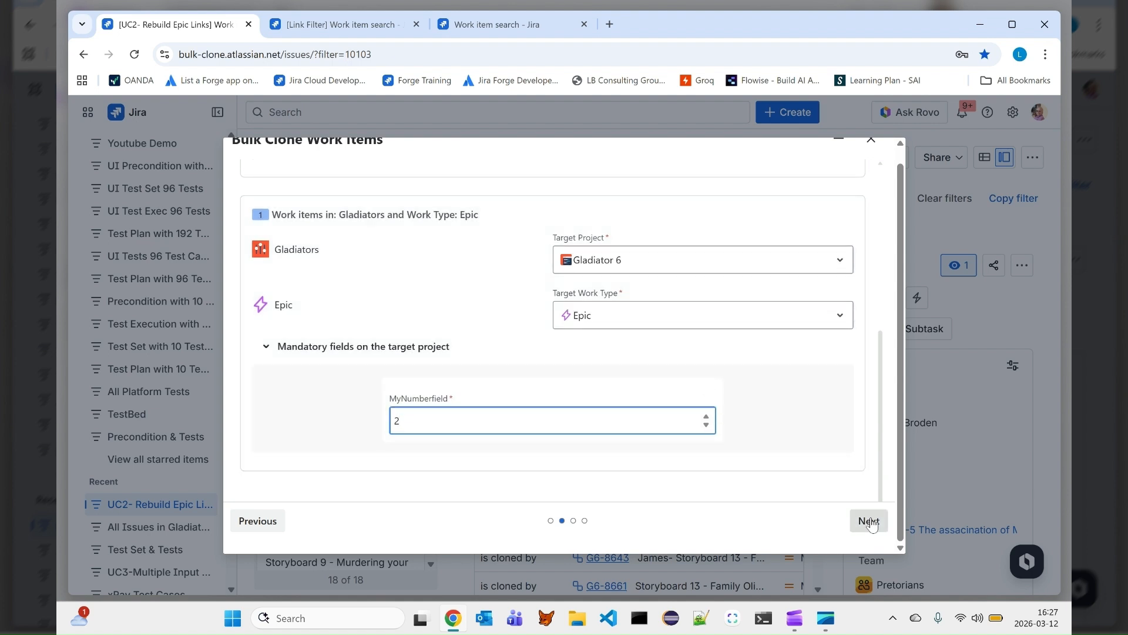
left_click(868, 521)
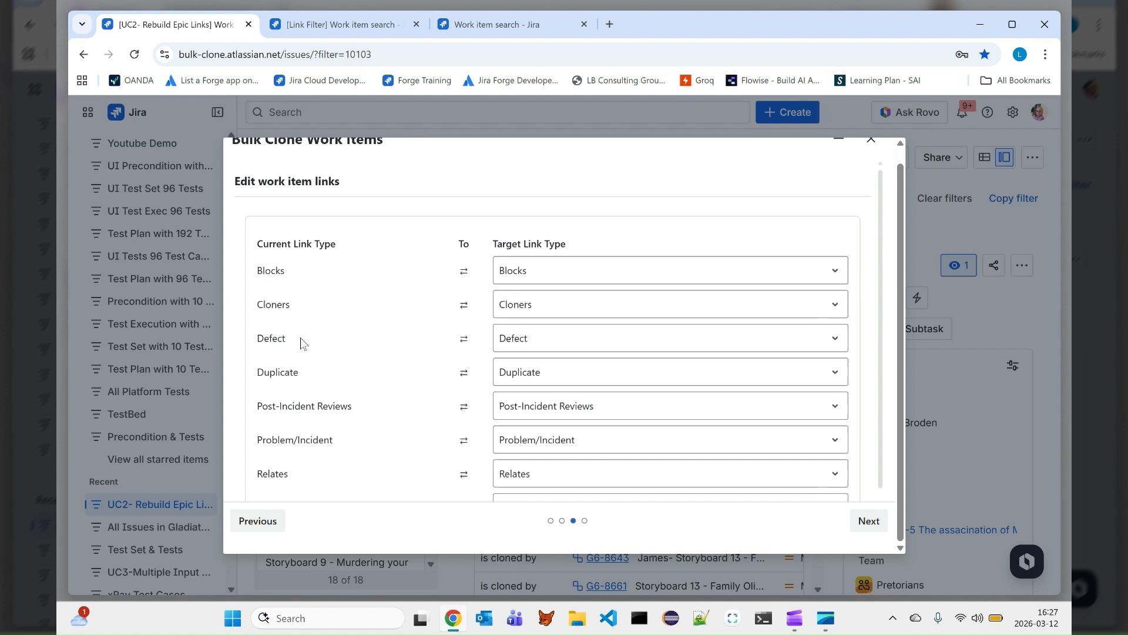
- Keep every current link type mapped to the same target link type and continue to the summary page
scroll(303, 344, "down", 1)
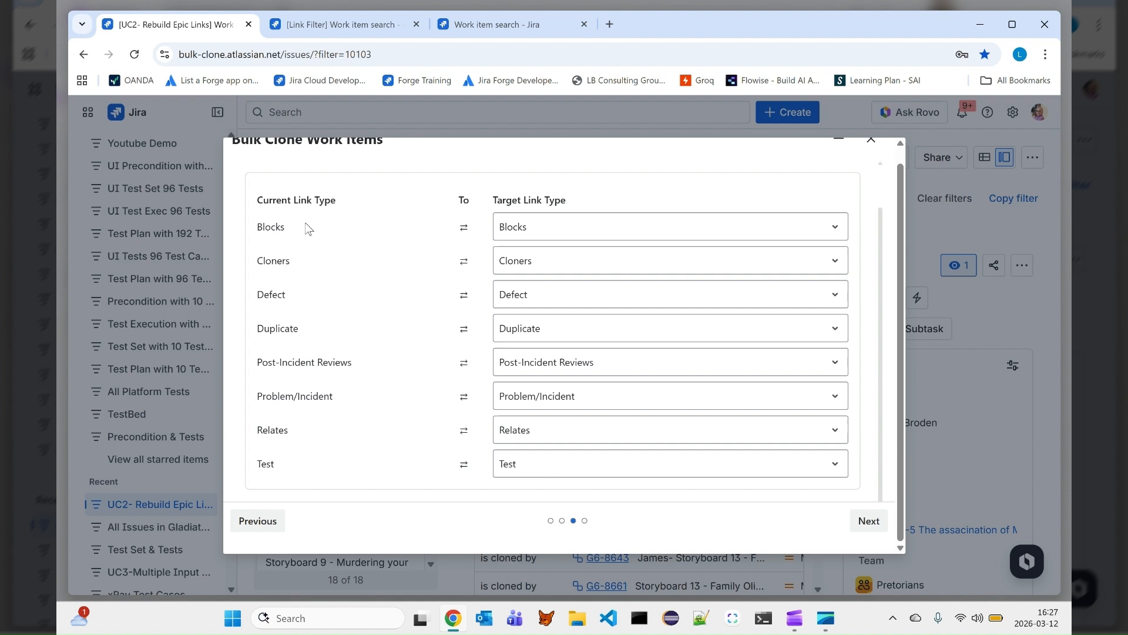
left_click(519, 232)
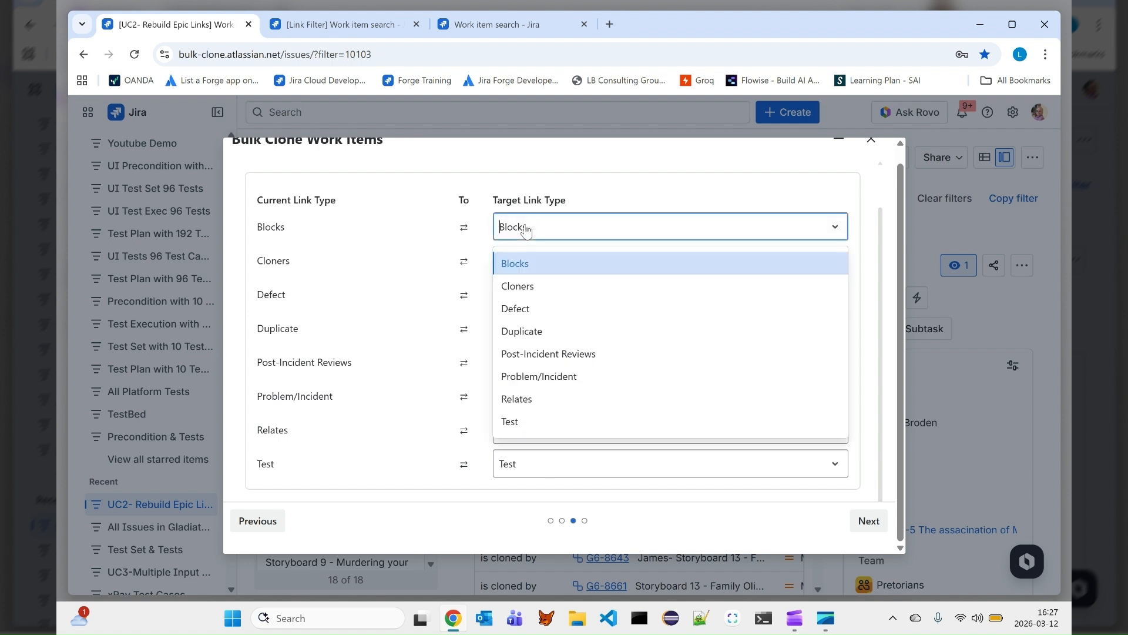
left_click(526, 231)
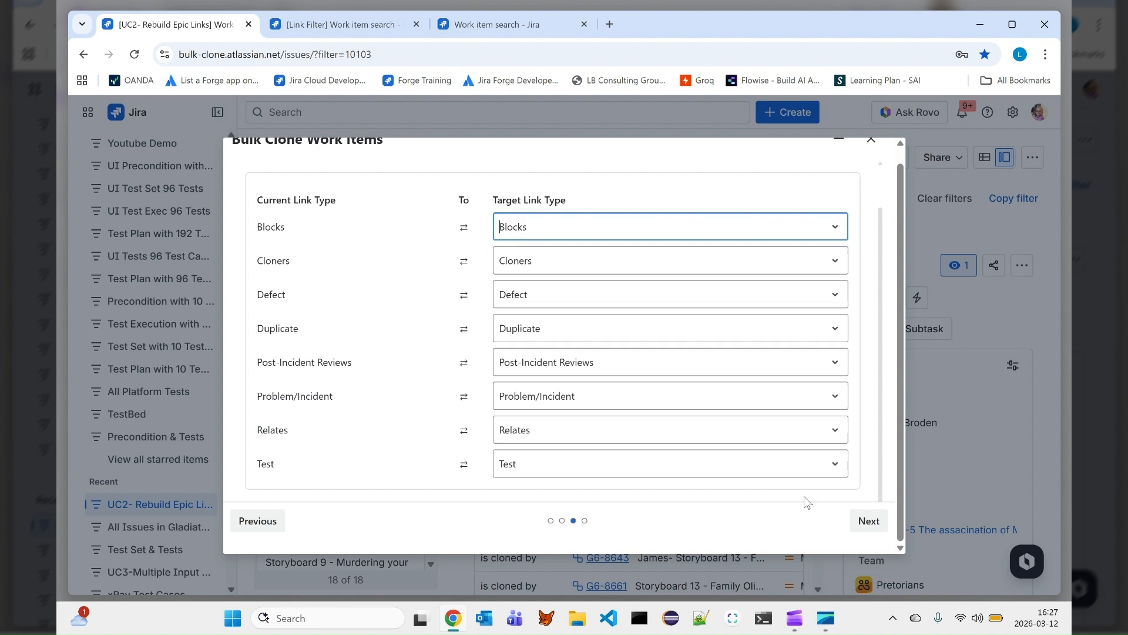
left_click(868, 521)
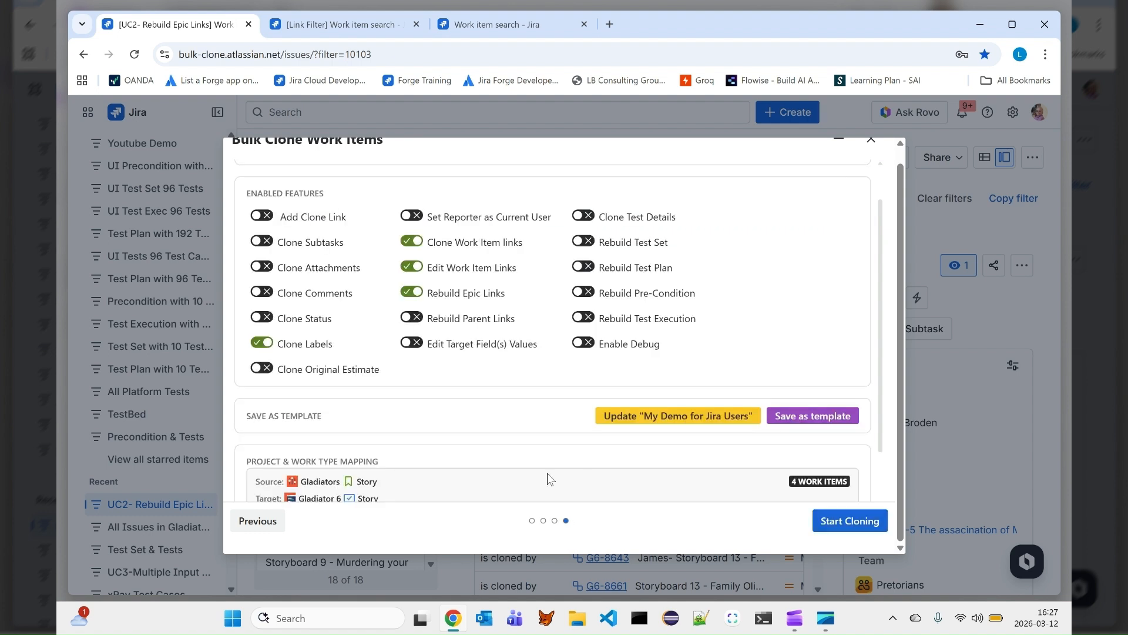
- Save the clone settings as a new template named with the user's first name followed by Template Presets
scroll(711, 300, "up", 1)
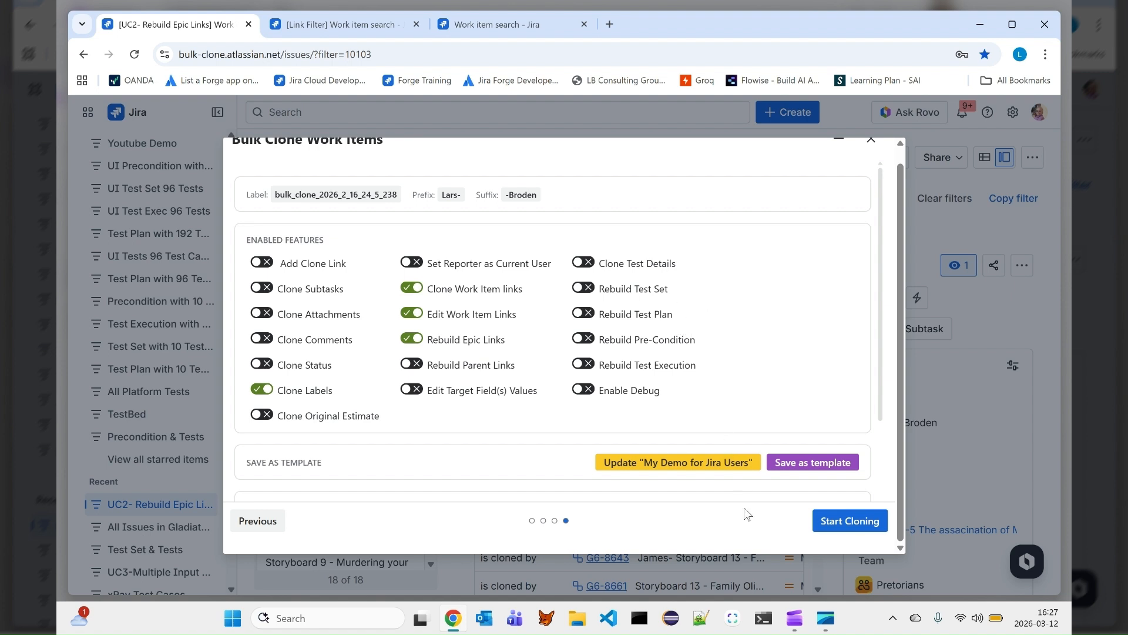
left_click(786, 465)
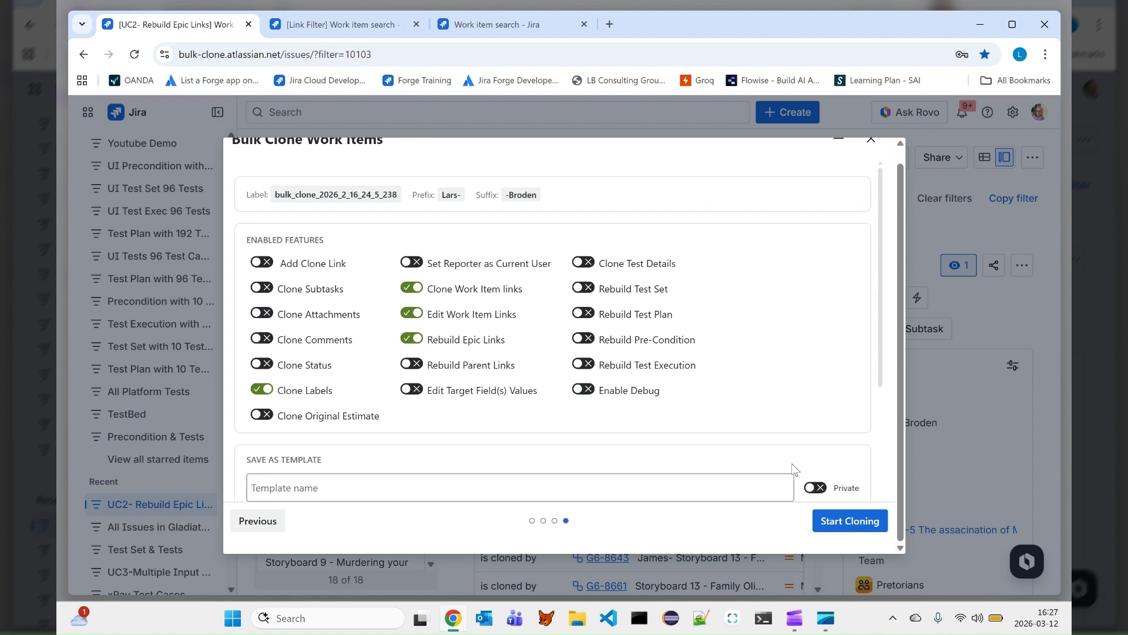
left_click(542, 489)
type("LArs")
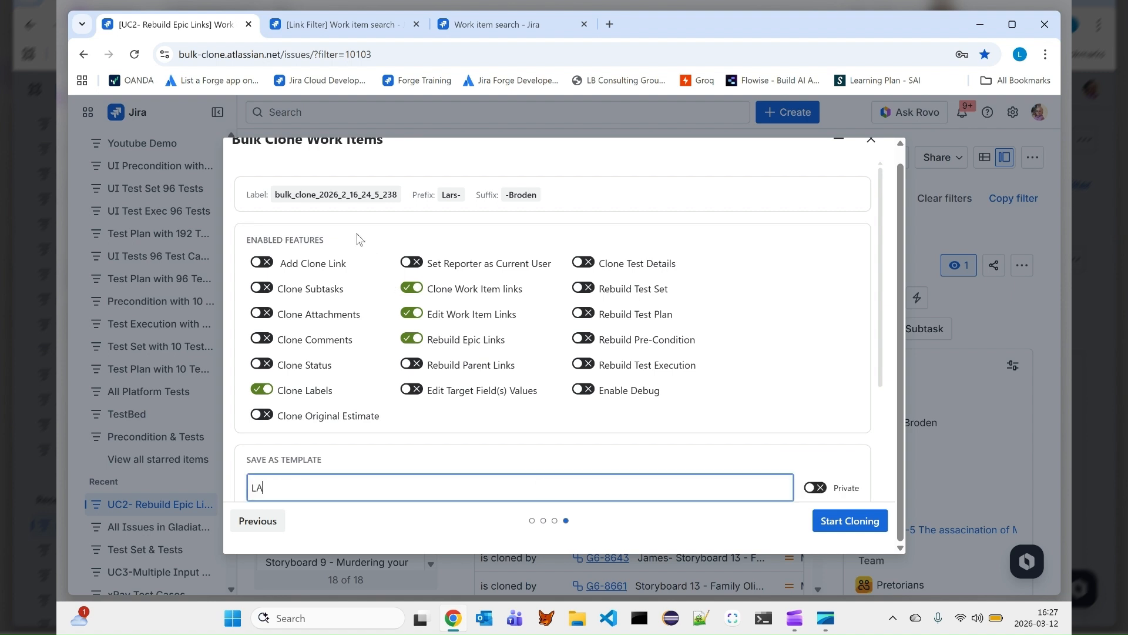
key("BackSpace")
key("BackSpace")
key("BackSpace")
type("ars Template Prese")
scroll(708, 500, "down", 2)
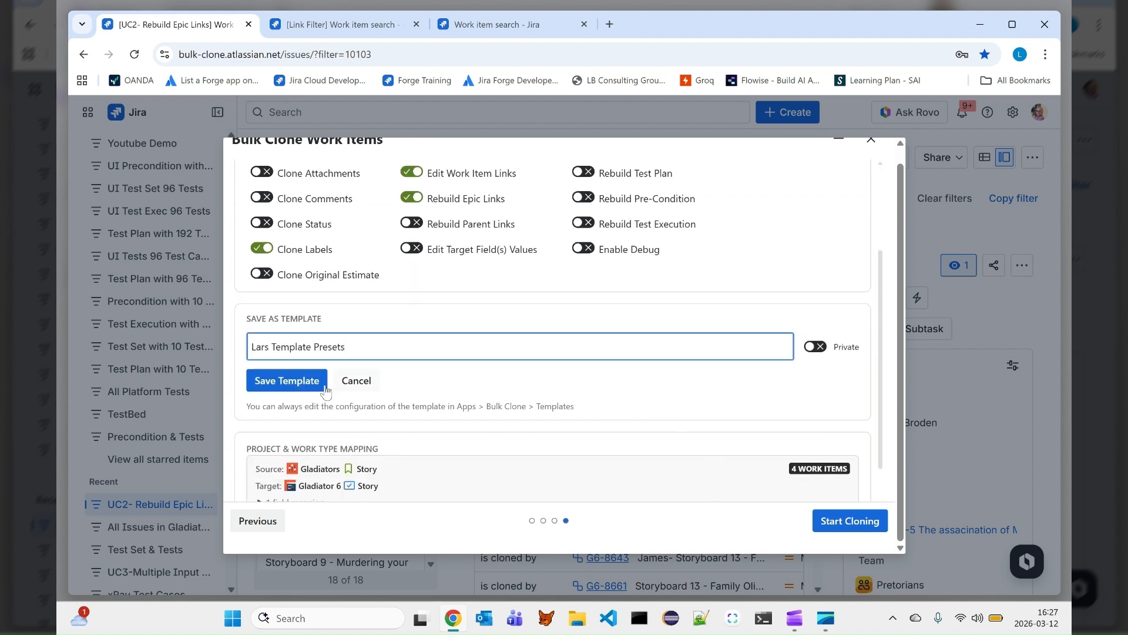
left_click(320, 386)
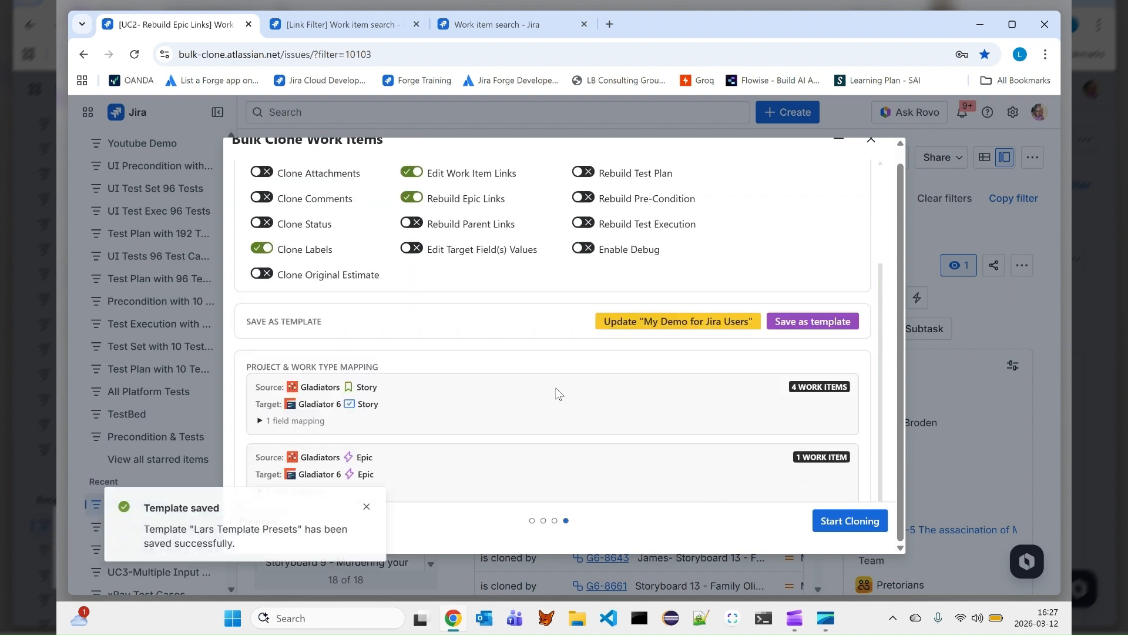
- Start the bulk cloning and acknowledge the finished clone results
scroll(697, 393, "down", 1)
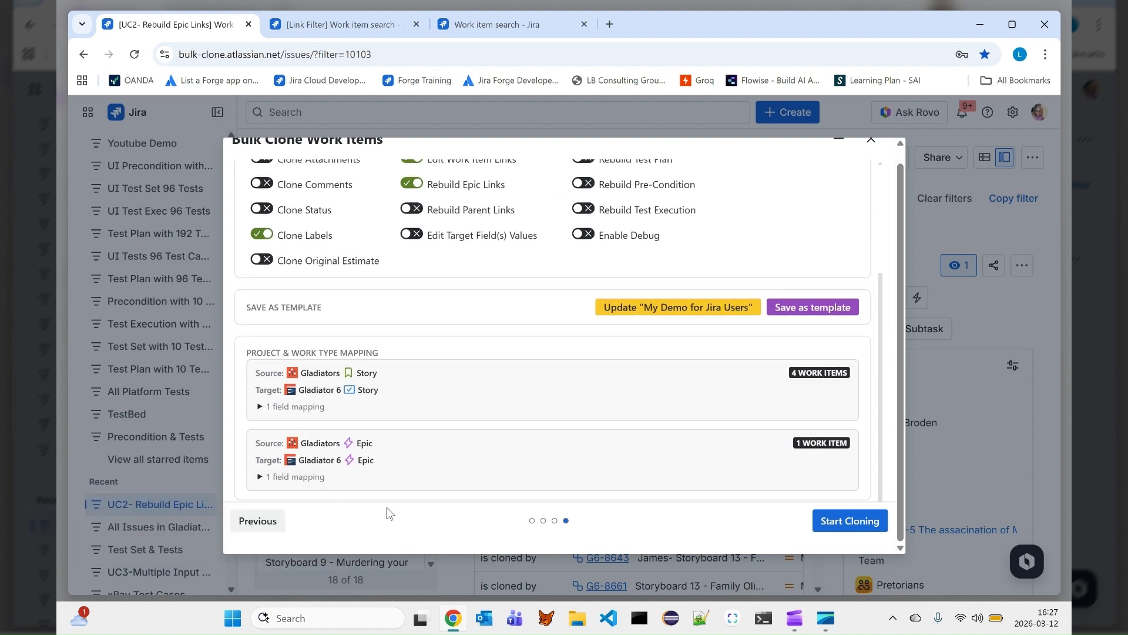
left_click(387, 506)
left_click(866, 525)
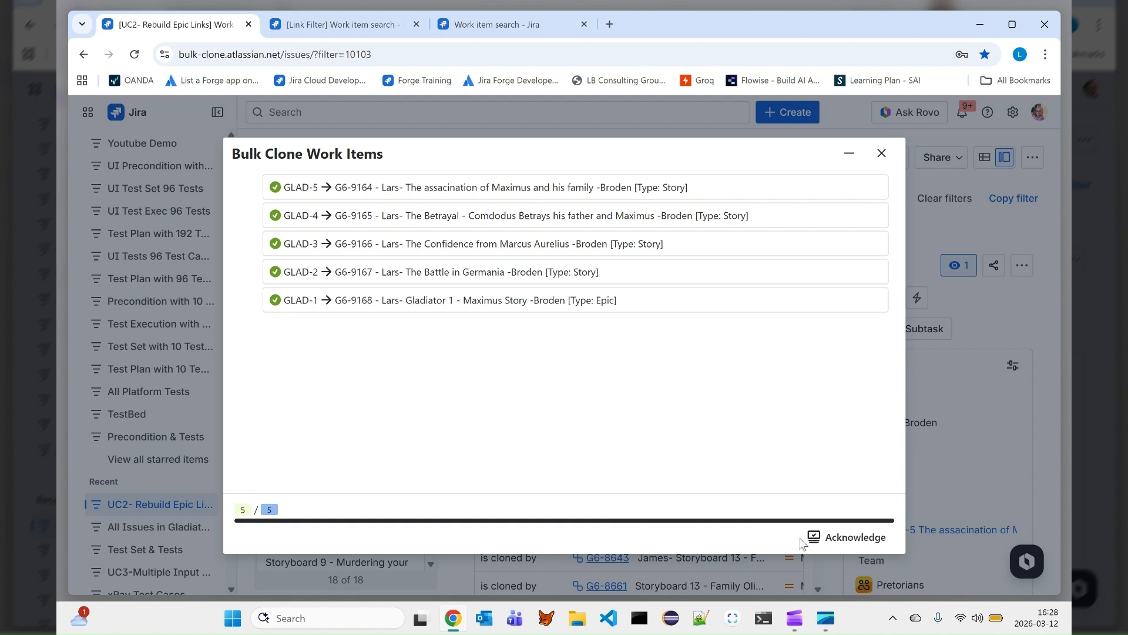
left_click(839, 539)
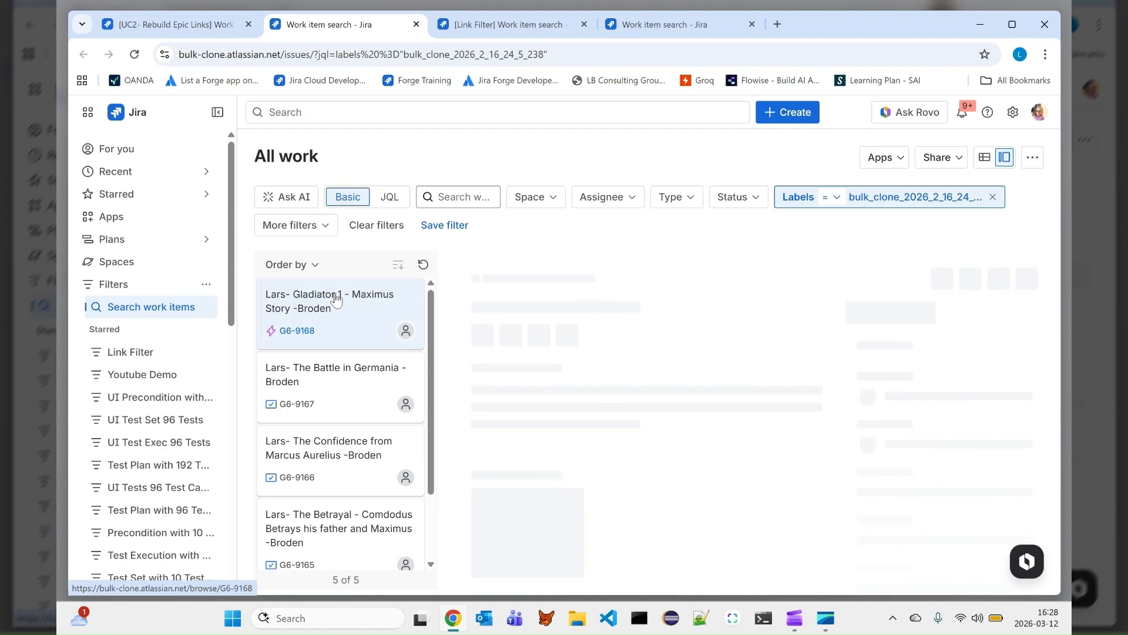
- Open the cloned epic and stories to review their summaries, labels and child items
left_click(336, 300)
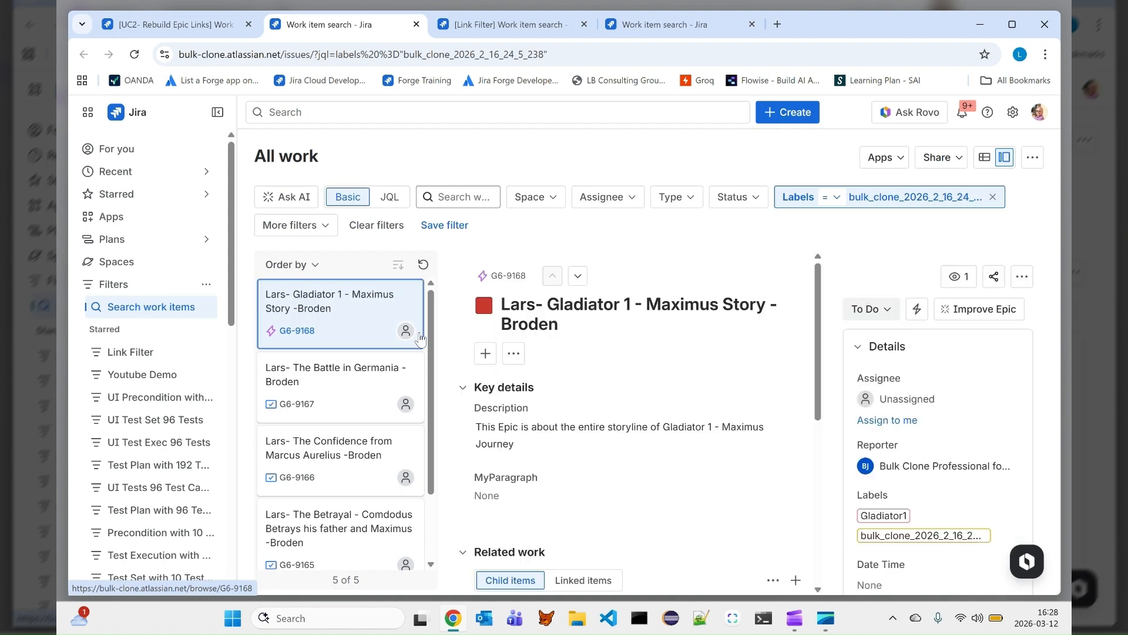
scroll(603, 370, "down", 4)
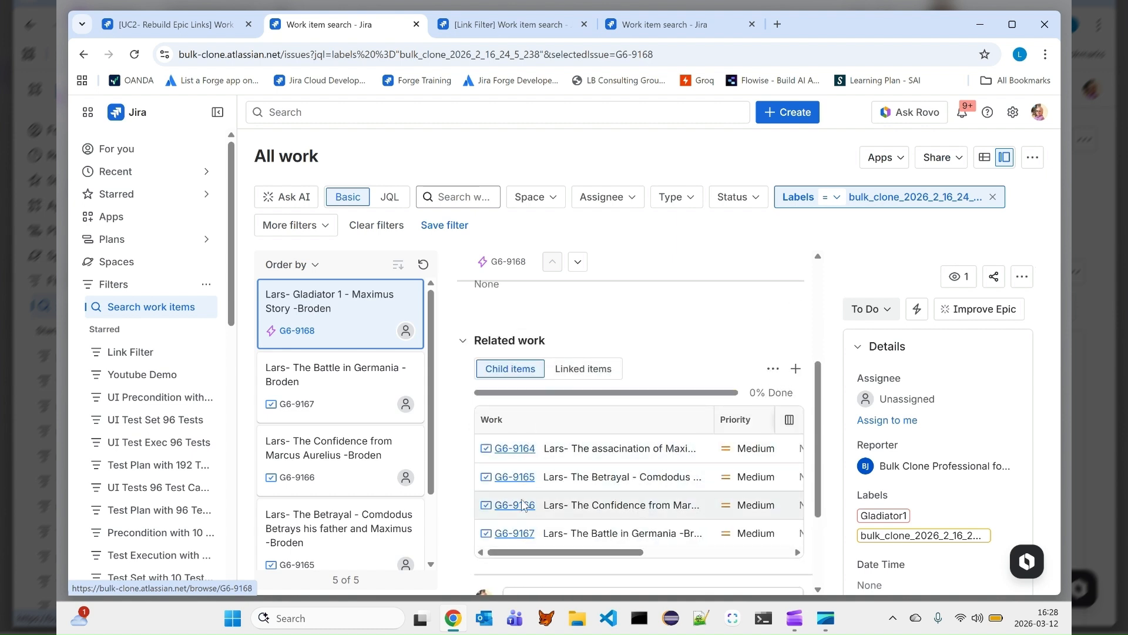
left_click(344, 404)
left_click(347, 460)
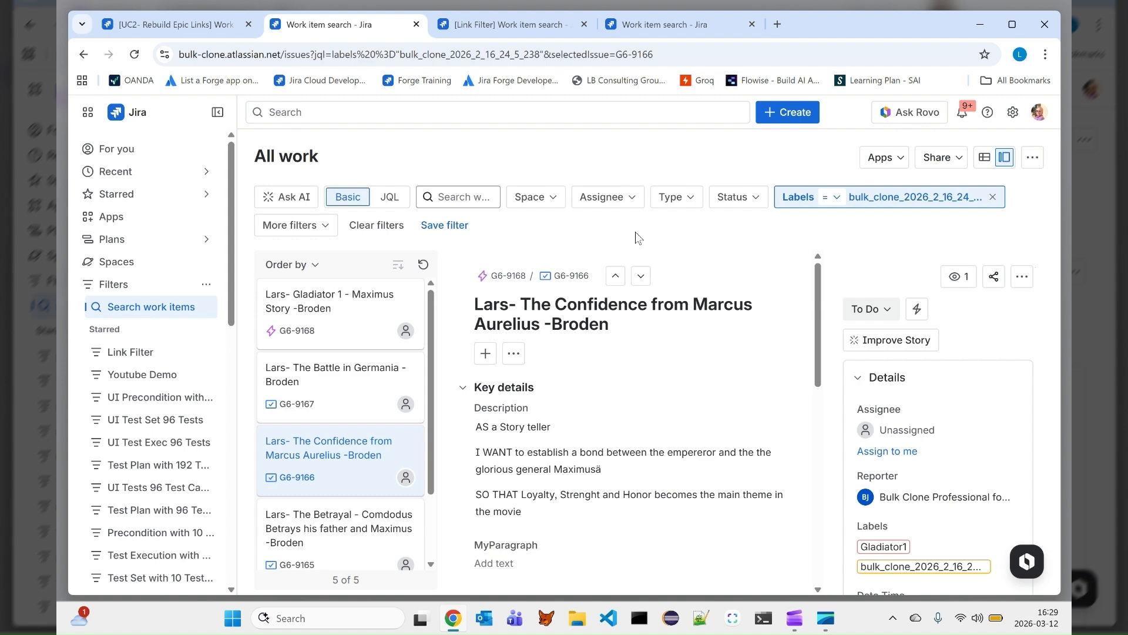
key("alt+Tab")
key("alt+Tab")
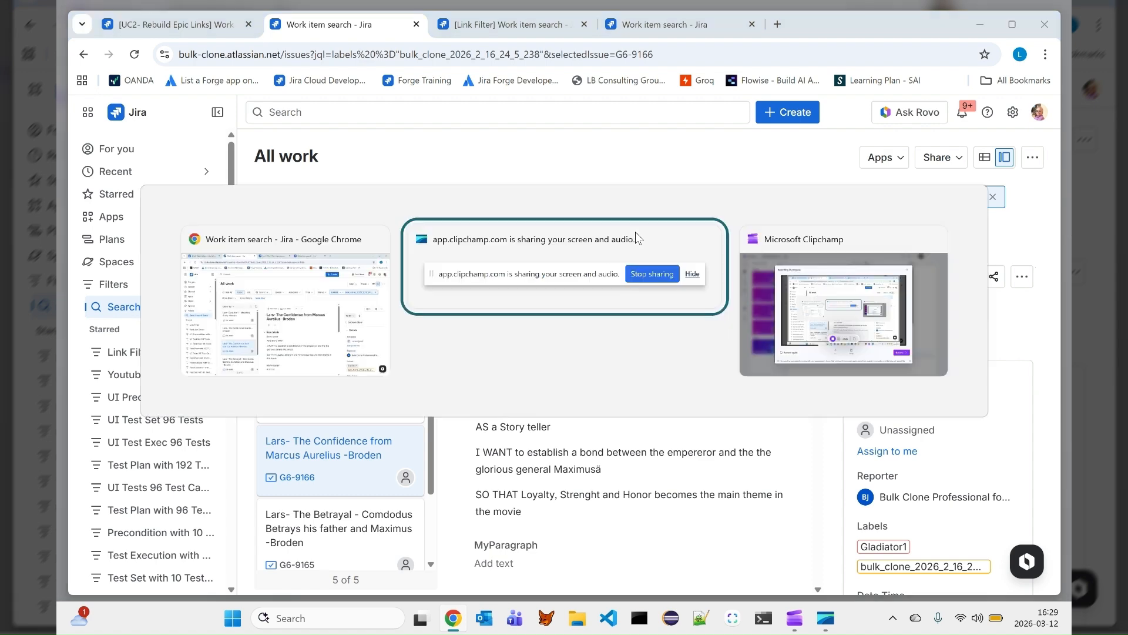